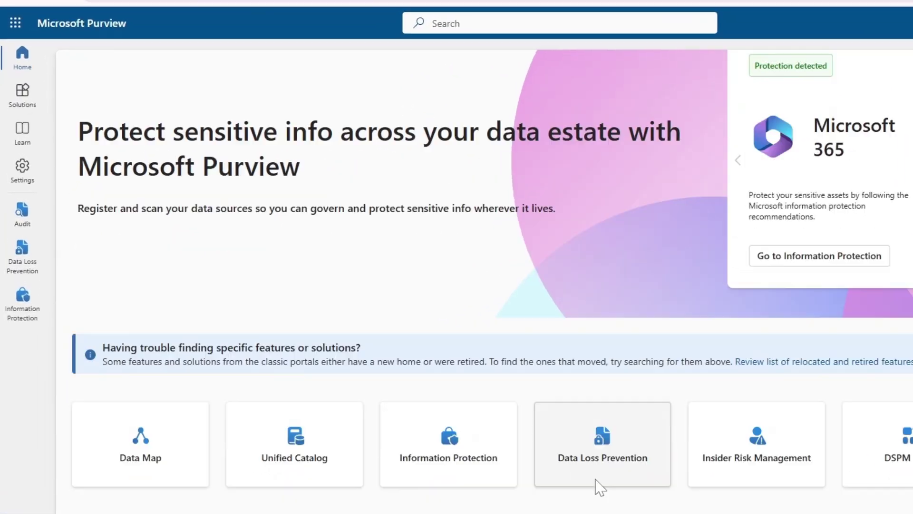
Step: Open the Data Loss Prevention solution from the overview of all solutions
scroll(421, 375, down, 3)
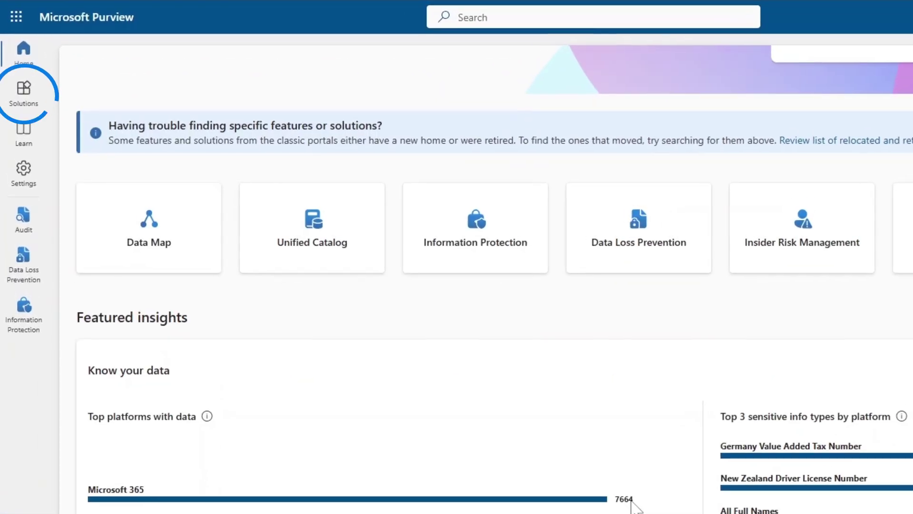
scroll(513, 394, up, 5)
click(24, 90)
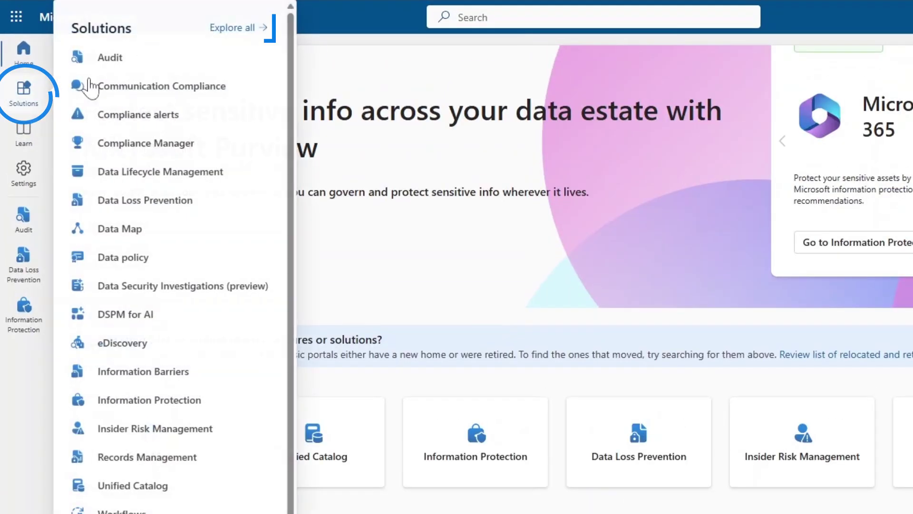
click(251, 33)
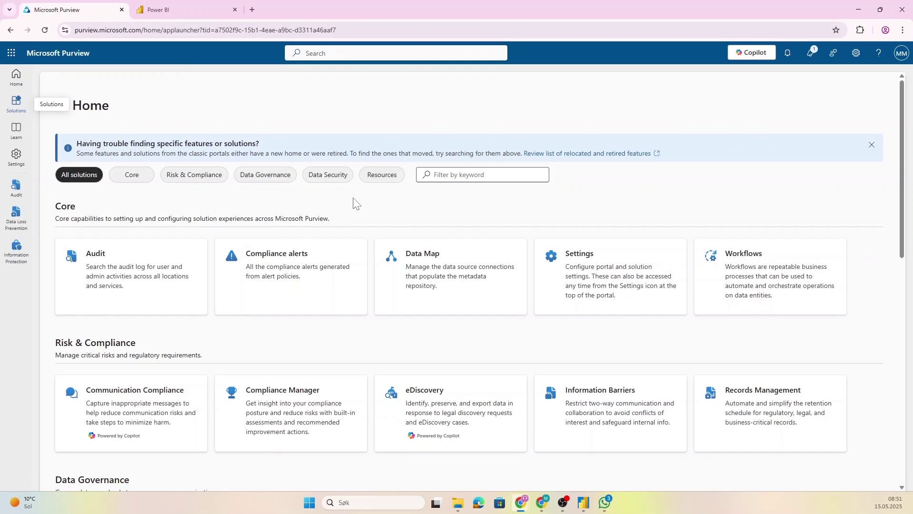
scroll(380, 228, down, 6)
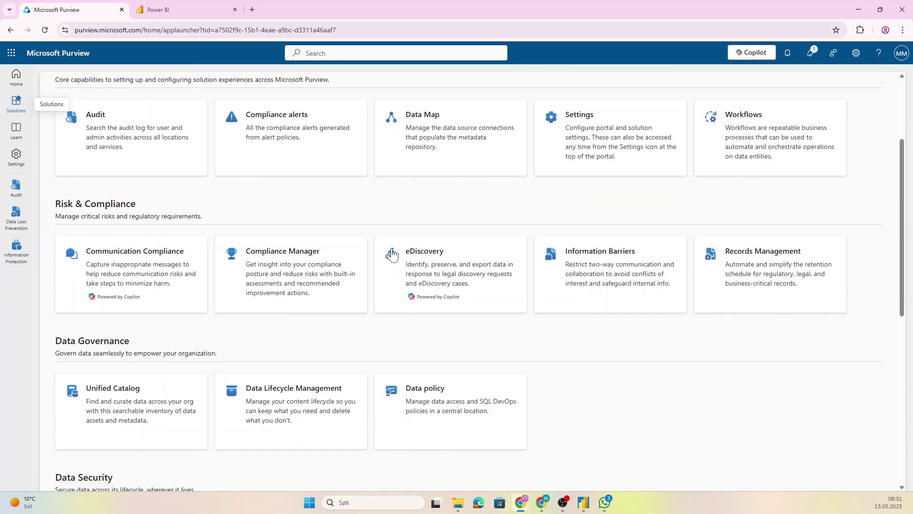
scroll(623, 244, down, 1)
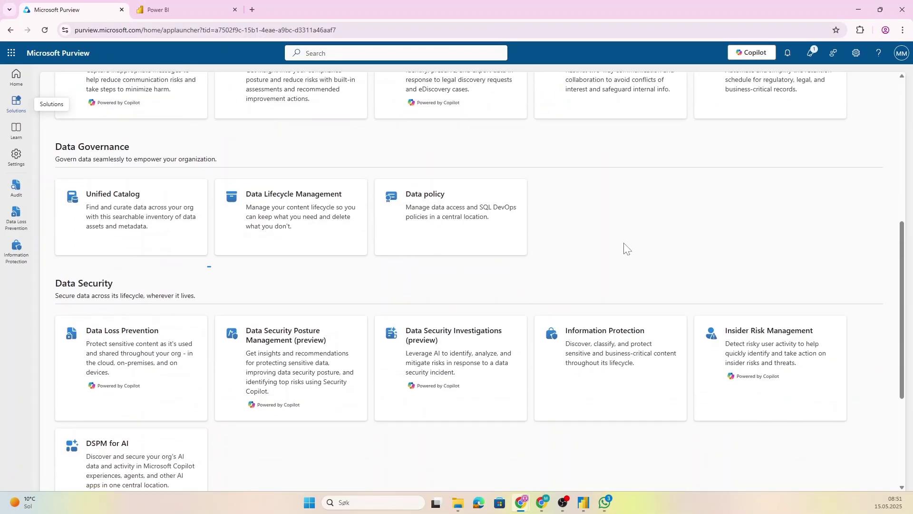
scroll(623, 249, down, 1)
click(150, 308)
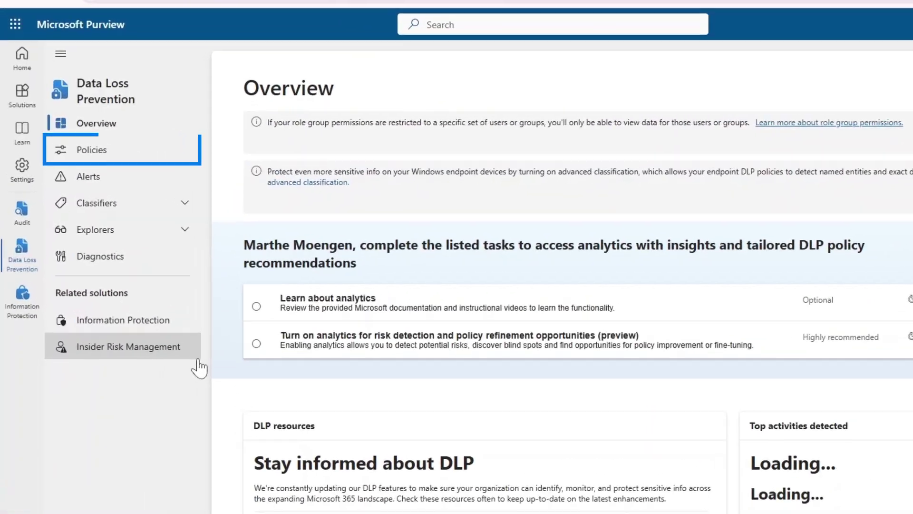
Step: Create a new data loss prevention policy from the Custom category using the Custom policy regulation
click(156, 160)
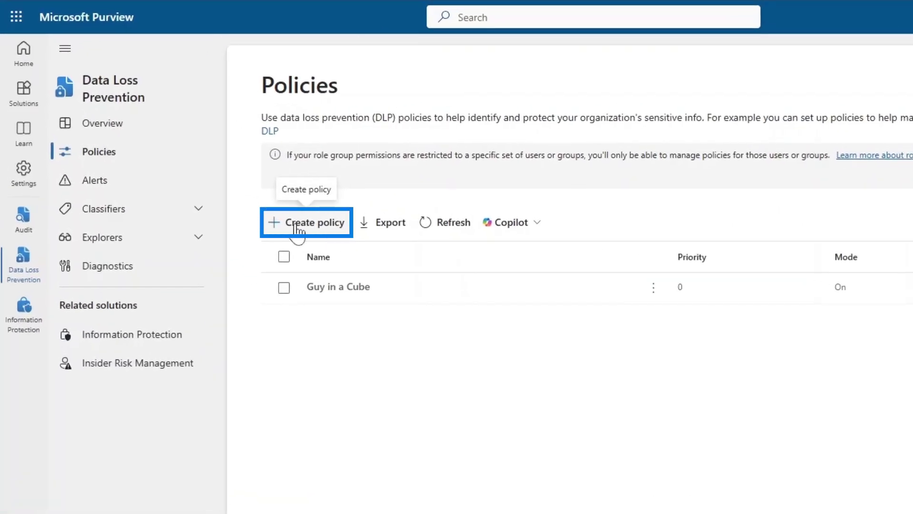
click(295, 226)
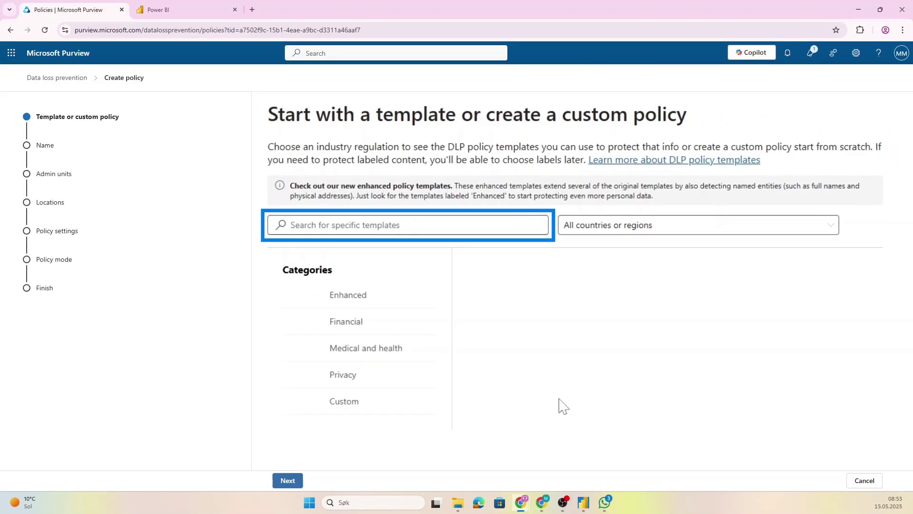
click(380, 410)
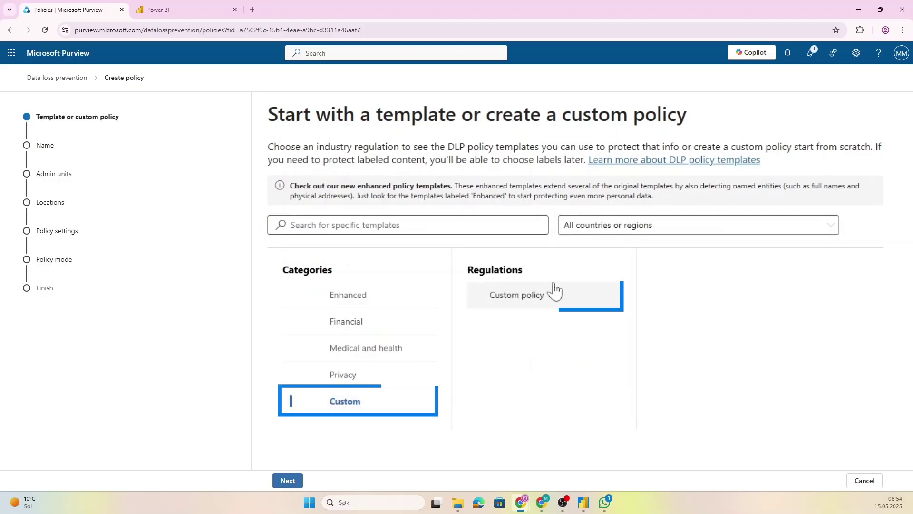
click(537, 305)
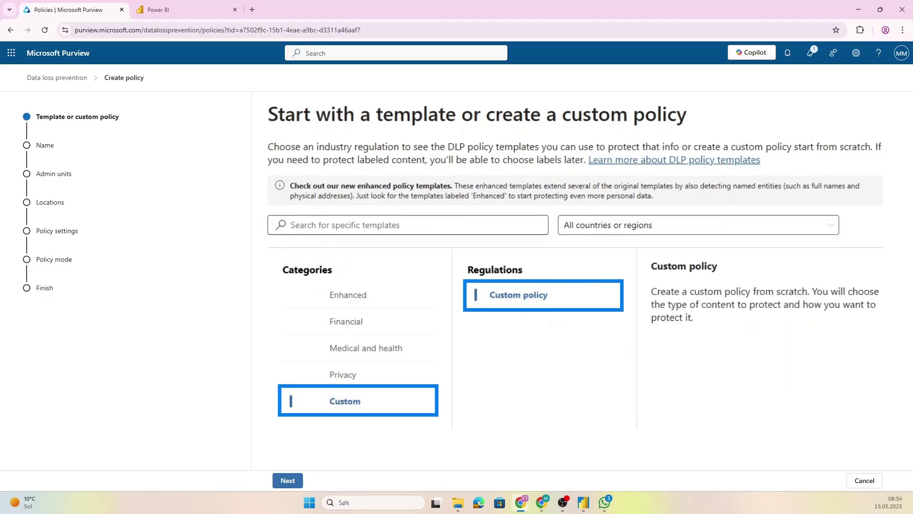
click(288, 480)
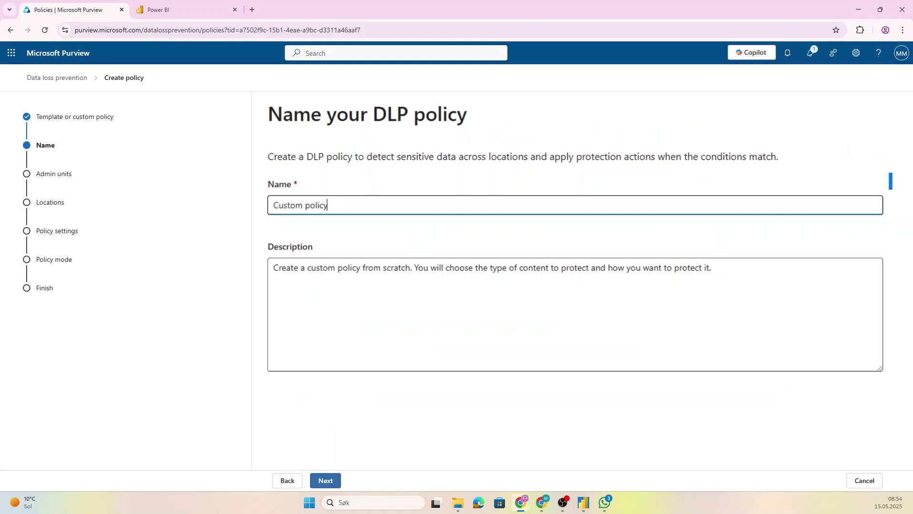
Step: Name the policy "Fabric - Highly Confidential Data" and keep its admin units set to the full directory
key(ctrl+a)
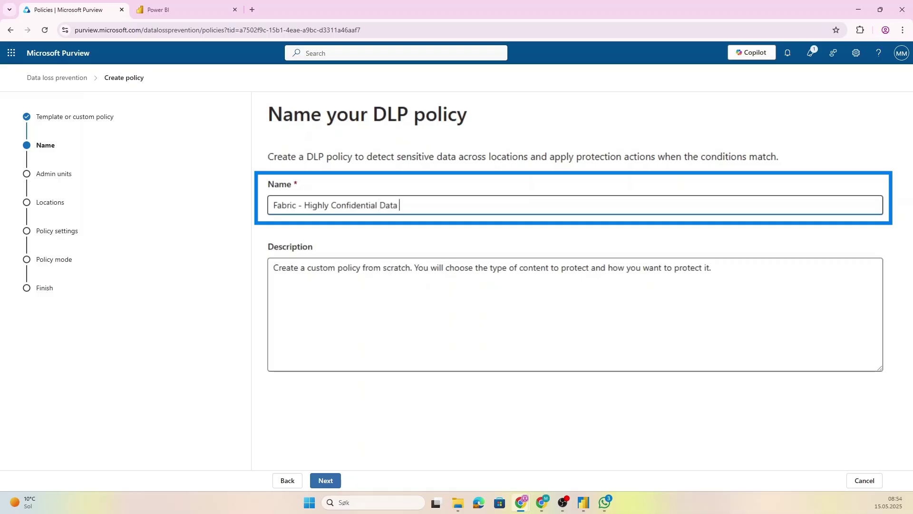
key(Tab)
click(320, 268)
click(333, 480)
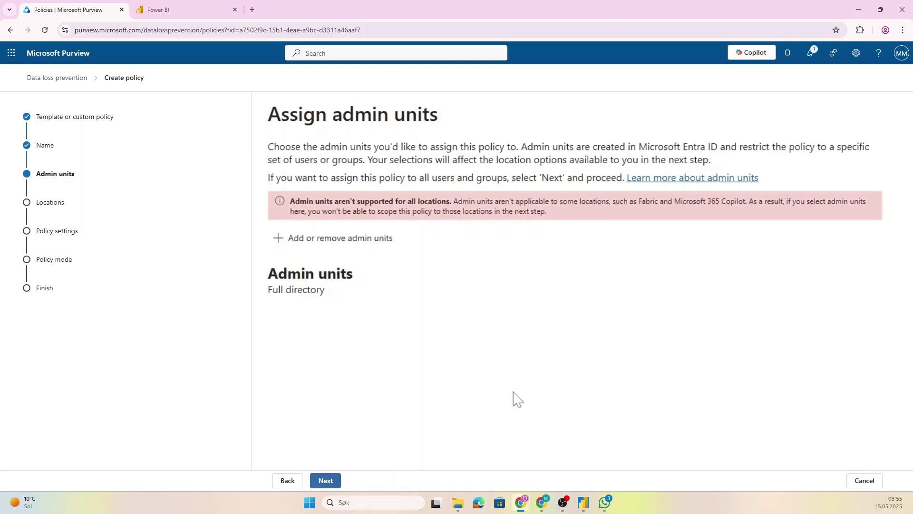
click(325, 481)
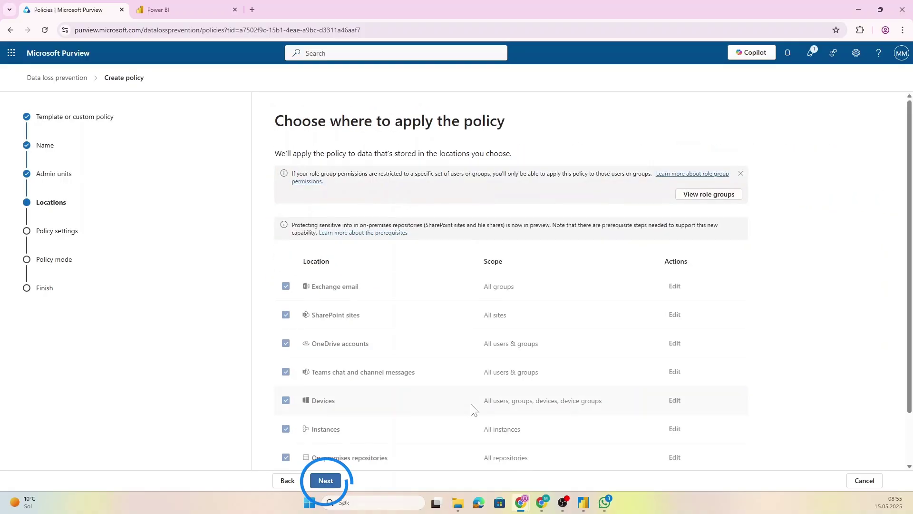
Step: Apply the policy only to Fabric and Power BI workspaces, excluding all other locations
scroll(369, 290, down, 1)
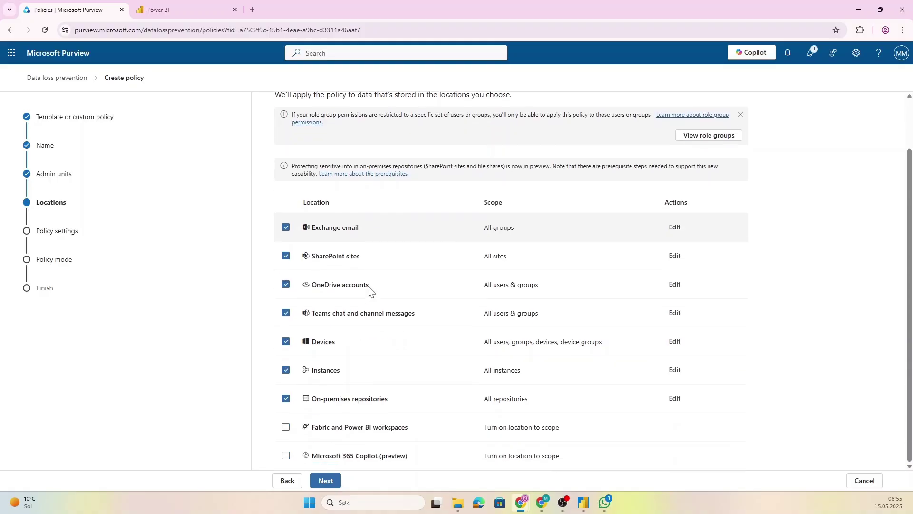
click(285, 228)
click(285, 228)
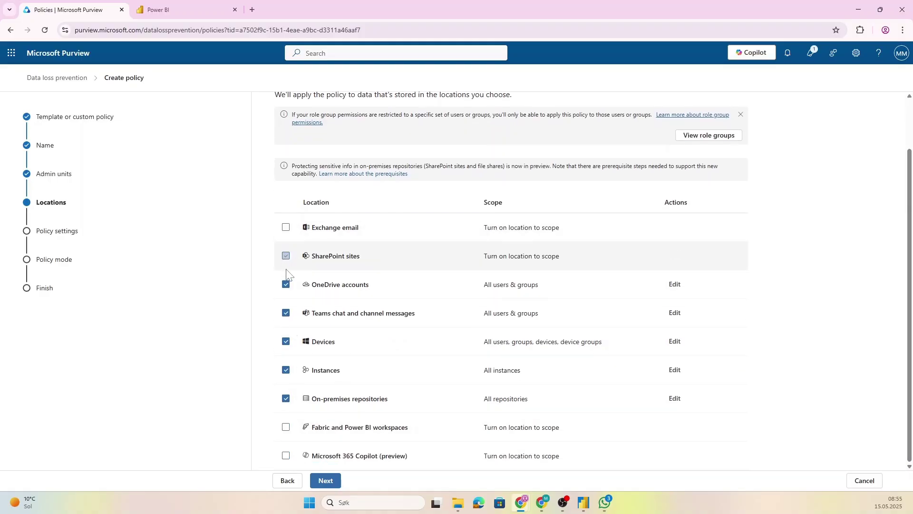
click(285, 285)
click(285, 313)
click(286, 342)
click(285, 370)
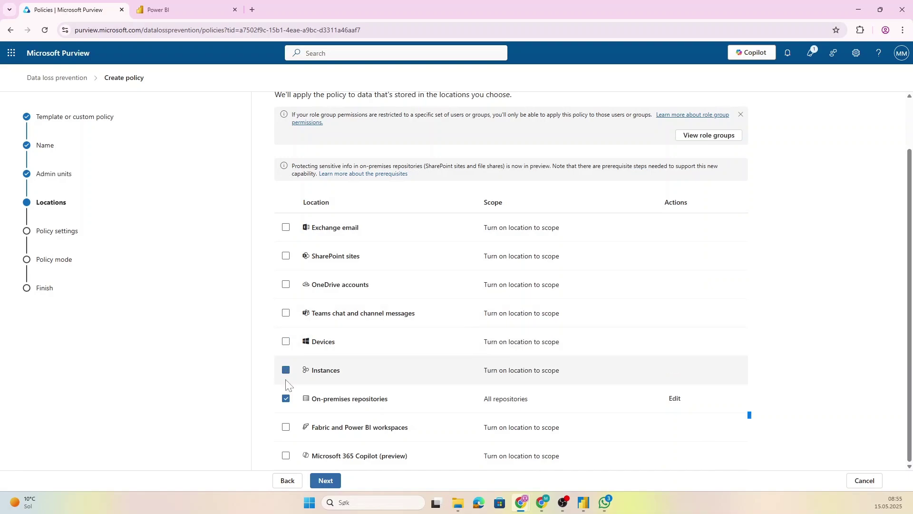
click(285, 399)
click(286, 427)
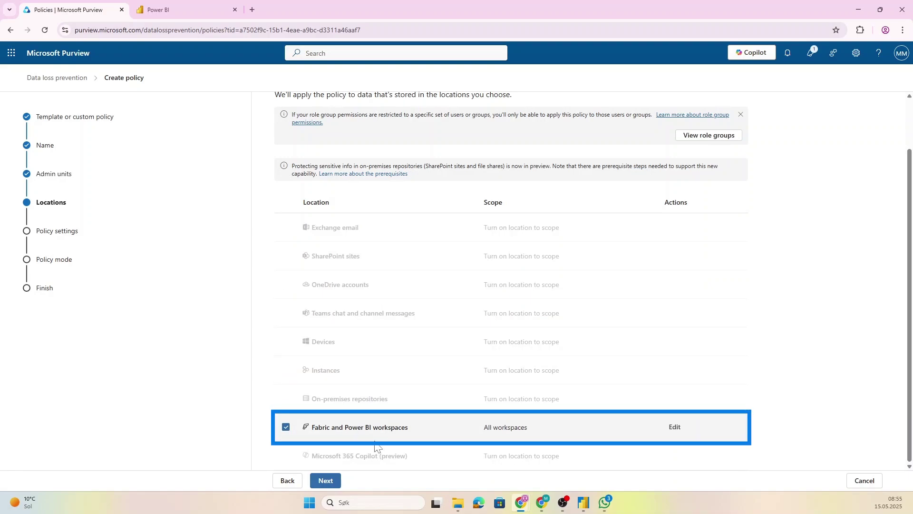
click(326, 481)
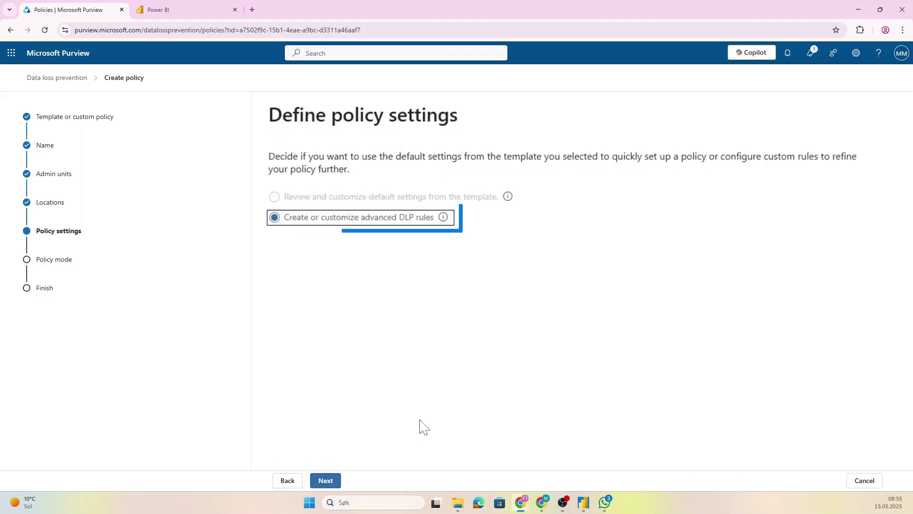
Step: Keep the advanced DLP rules option and start a new rule named "Highly Confidential Data Protection"
click(338, 483)
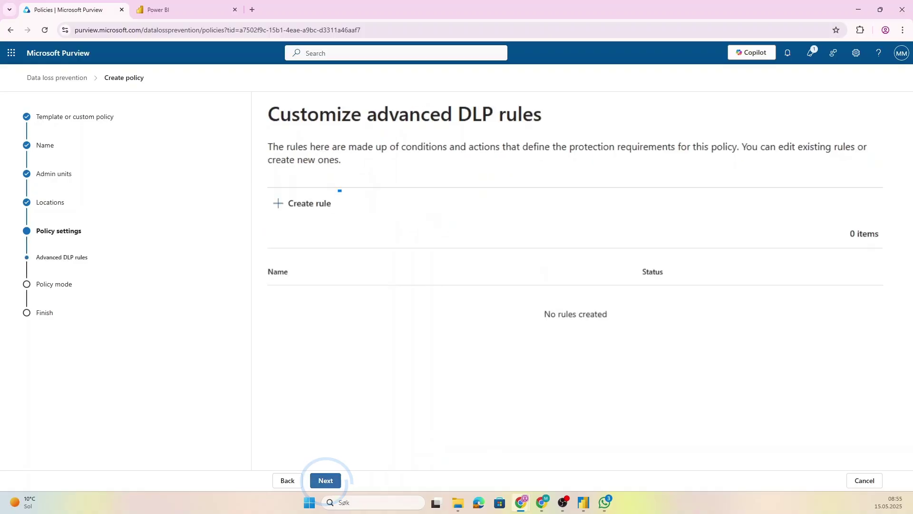
click(306, 203)
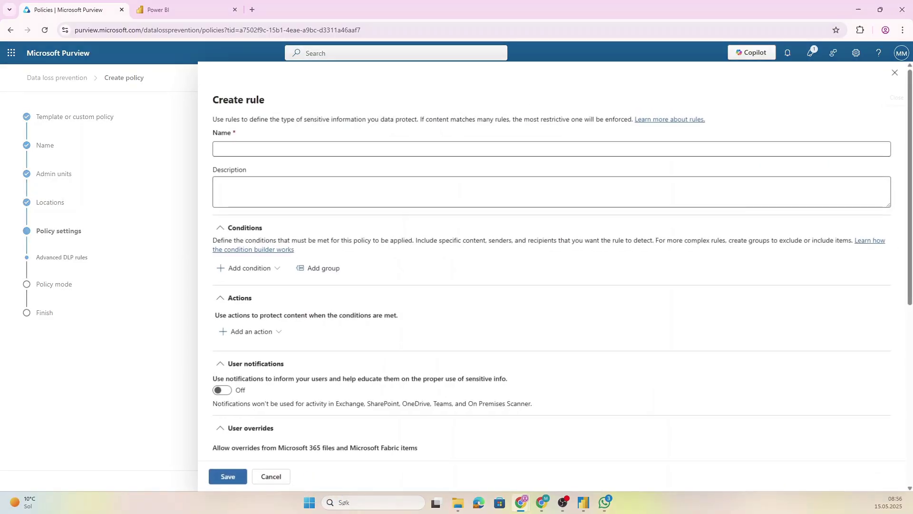
text(Highly Confidential Data Protection)
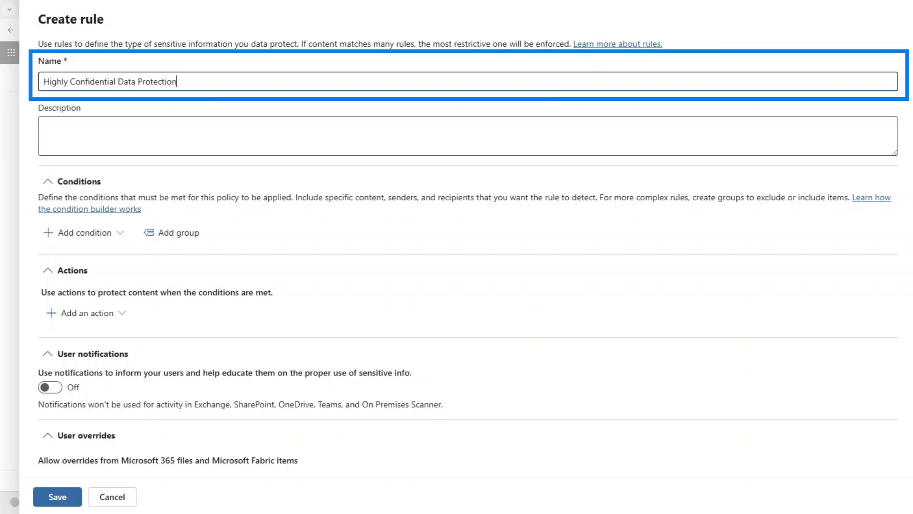
key(Tab)
Step: Add a Content contains condition to the rule that matches the Highly Confidential sensitivity label
click(111, 233)
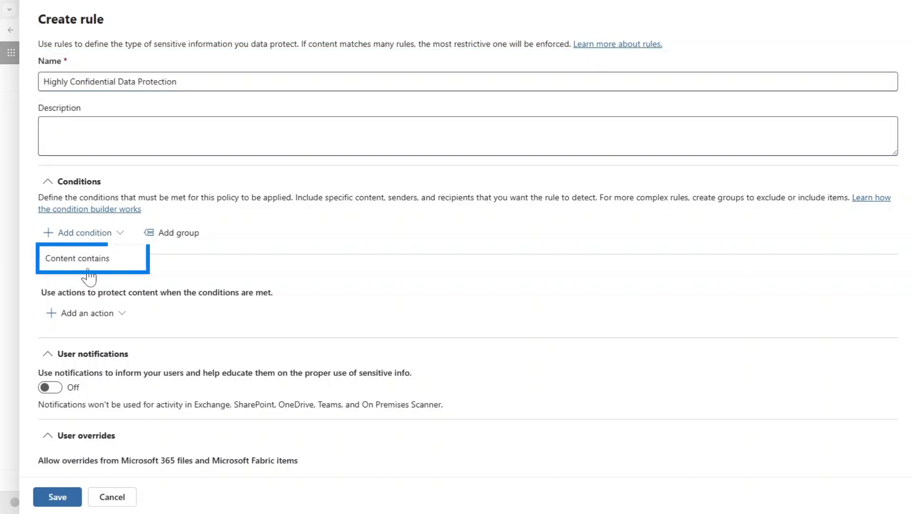
click(89, 268)
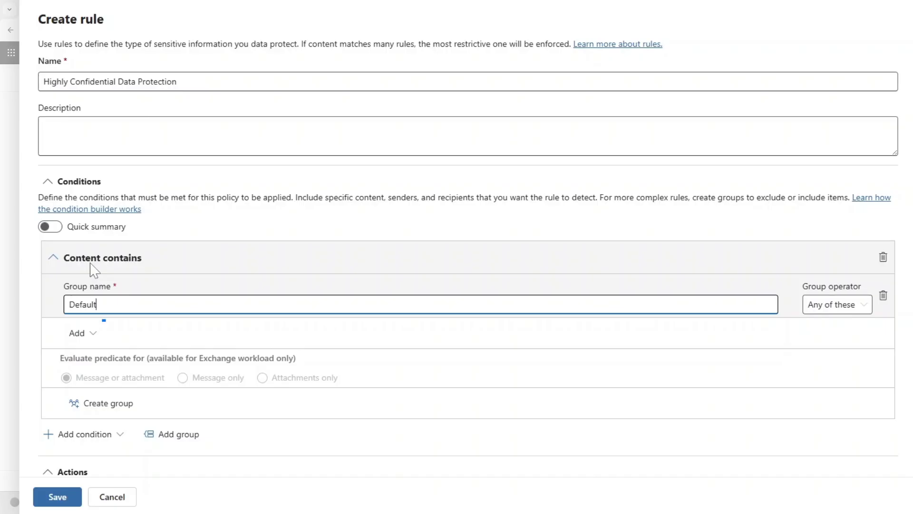
click(97, 338)
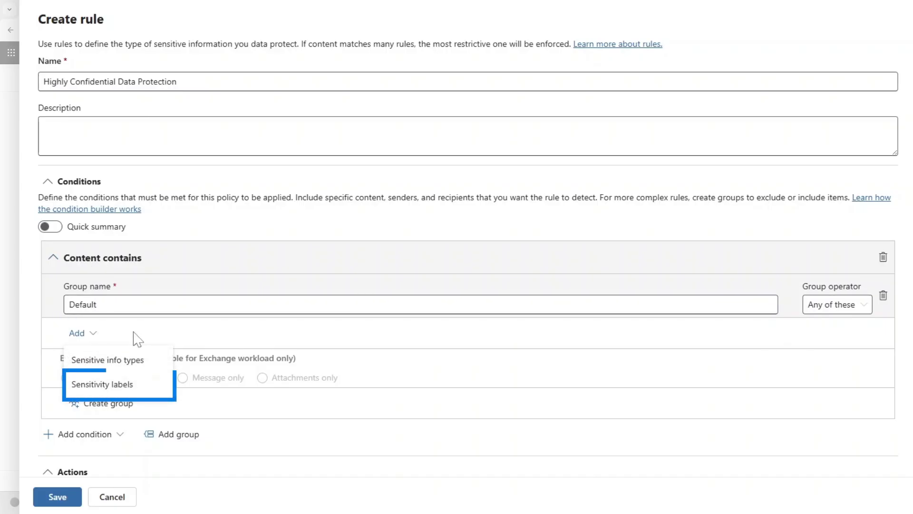
click(119, 391)
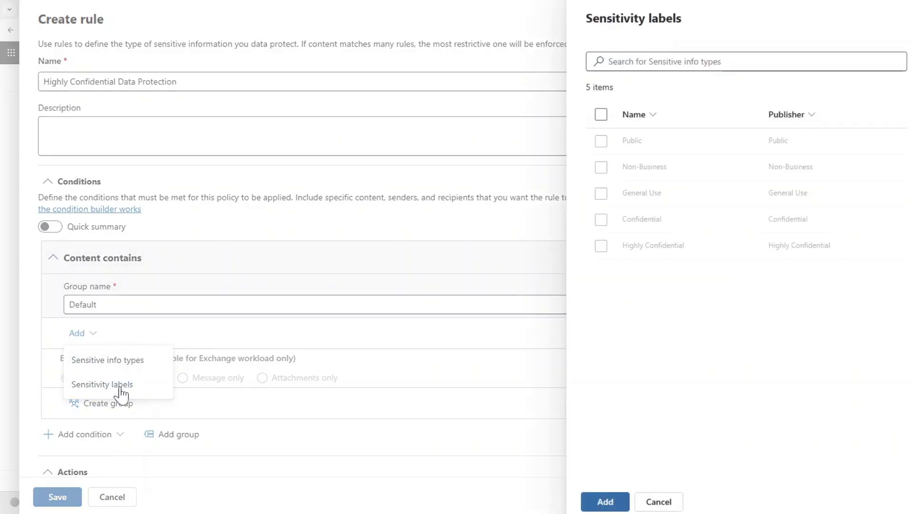
click(602, 246)
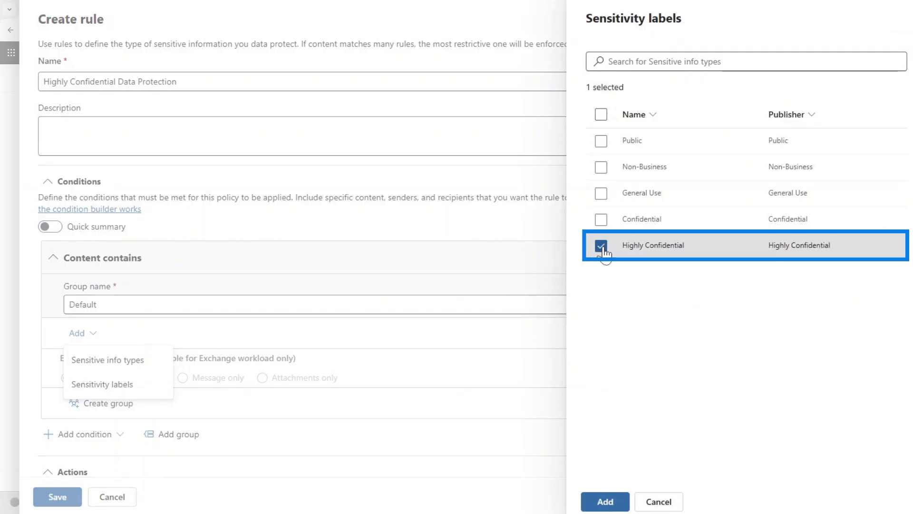
click(605, 501)
Step: Add a second Content contains condition and combine it with the first one using the OR operator
scroll(153, 394, down, 3)
click(88, 367)
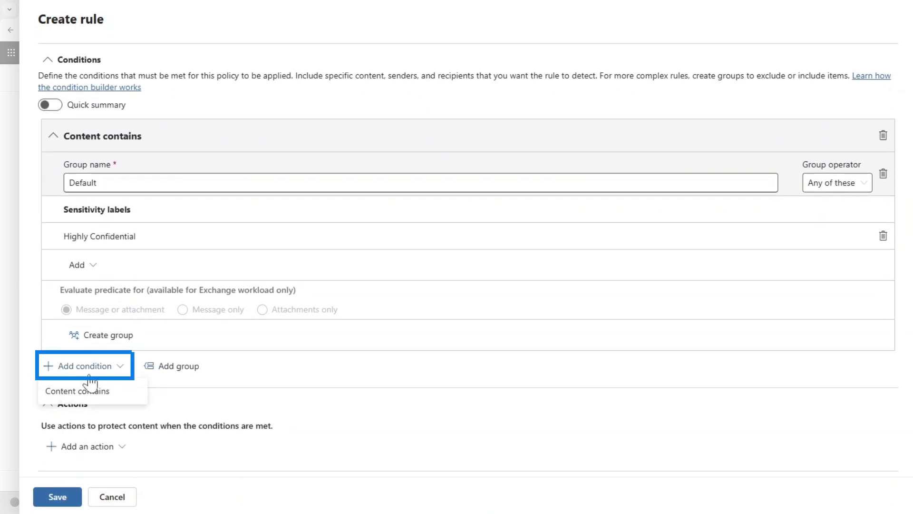
click(90, 395)
scroll(220, 391, down, 4)
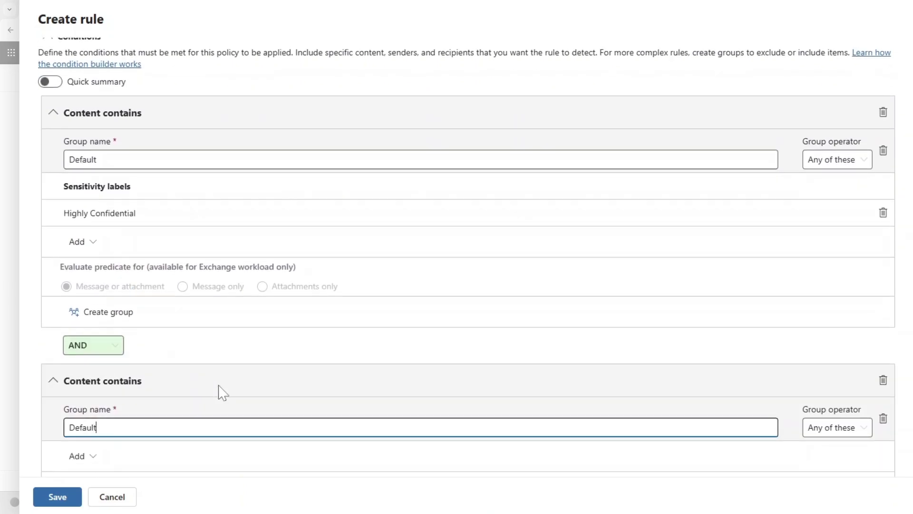
click(102, 188)
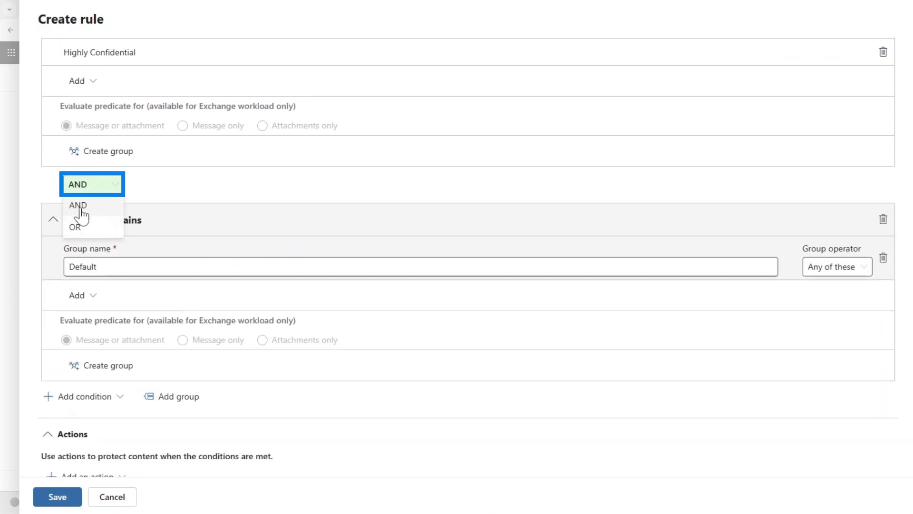
click(89, 228)
scroll(214, 276, up, 3)
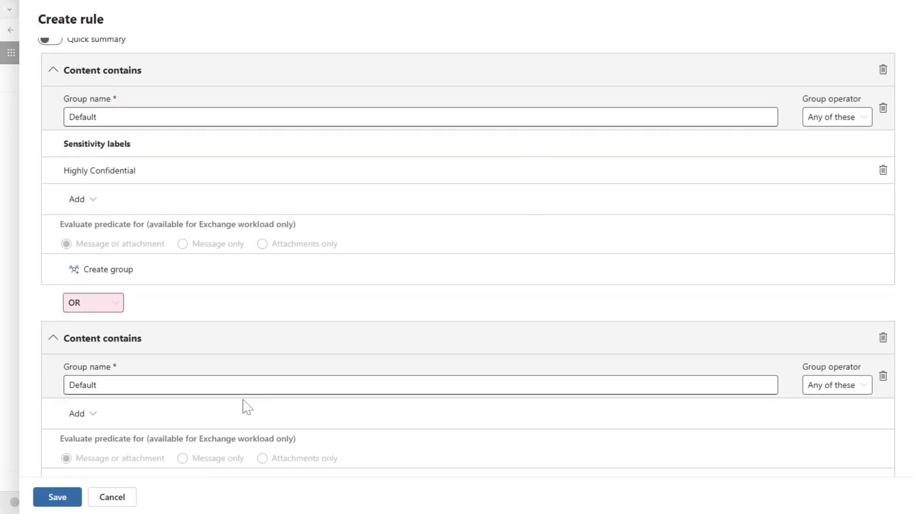
Step: Add the U.S. / U.K. Passport Number sensitive info type to the second condition, keeping medium confidence
scroll(245, 406, down, 3)
click(88, 416)
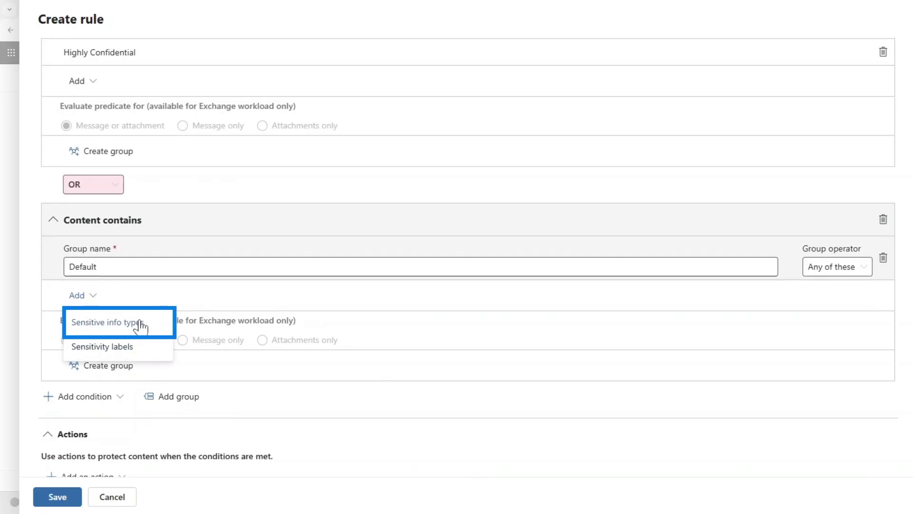
click(141, 324)
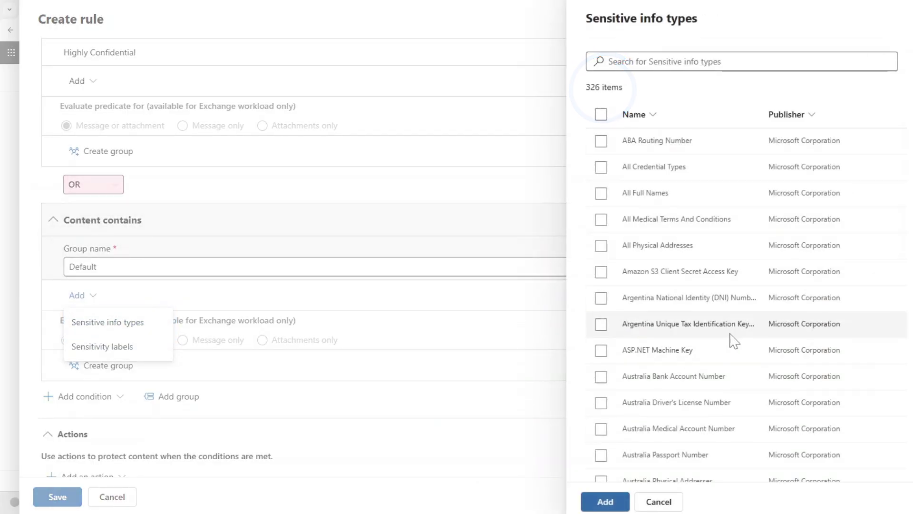
scroll(732, 340, down, 15)
scroll(730, 340, down, 20)
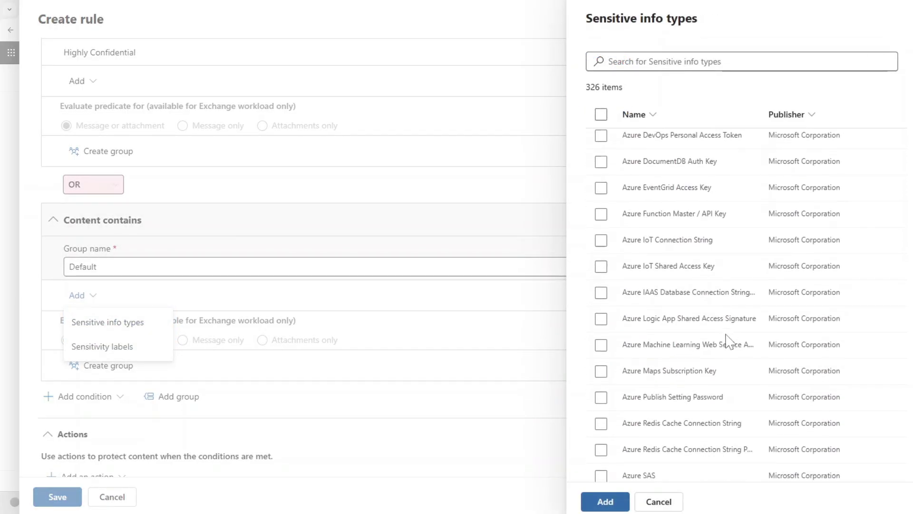
scroll(732, 304, down, 20)
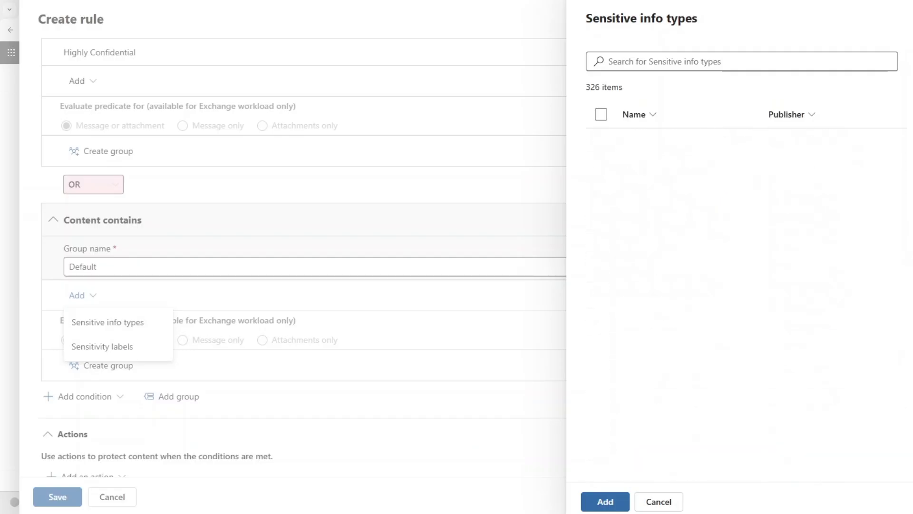
scroll(732, 305, up, 3)
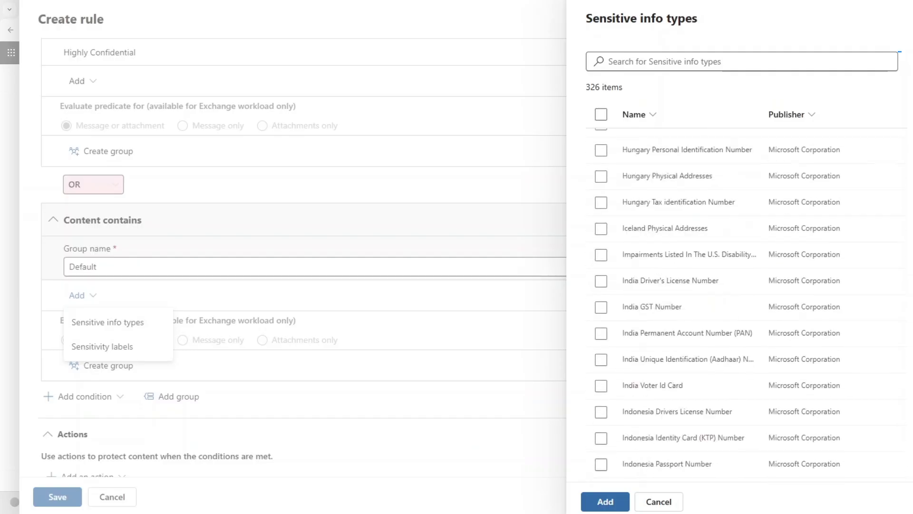
click(665, 61)
text(u.s)
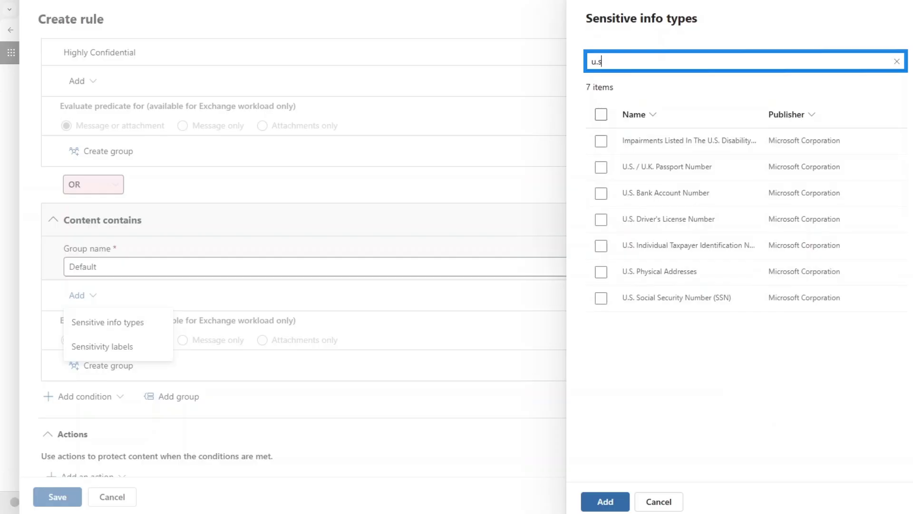
click(601, 172)
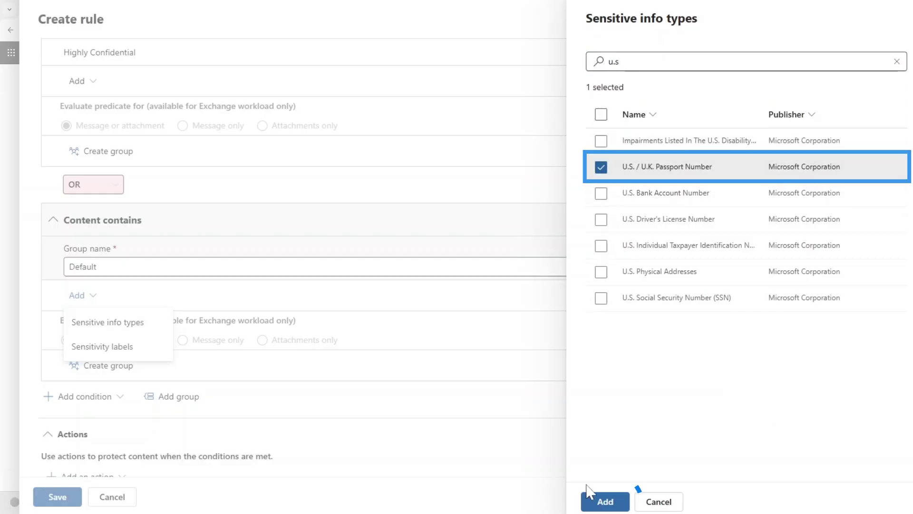
click(604, 501)
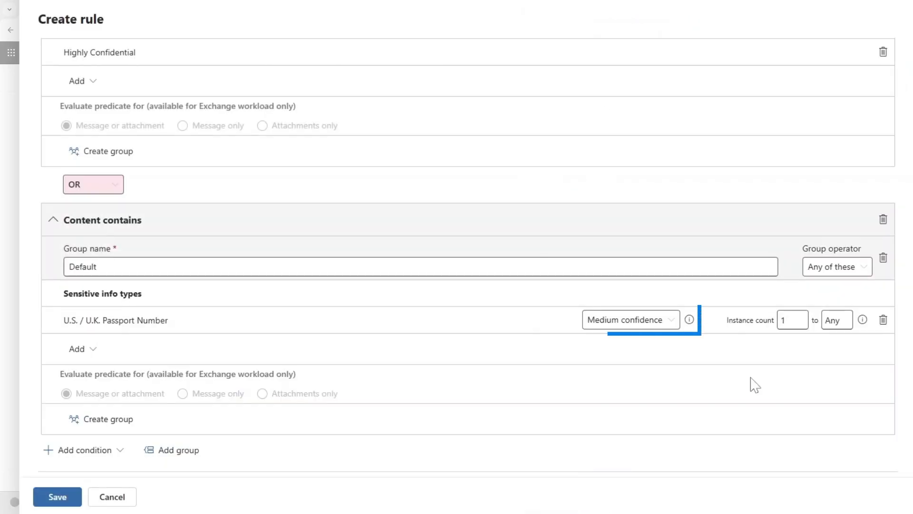
click(664, 329)
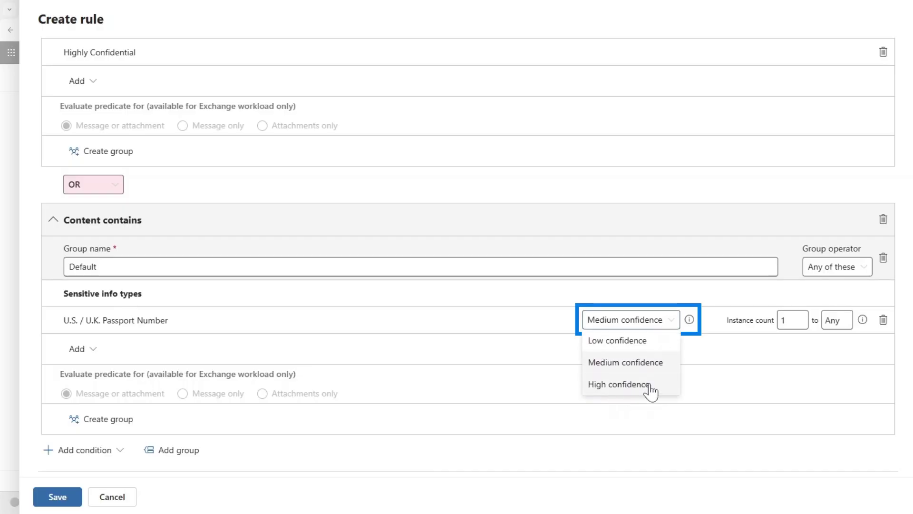
click(711, 324)
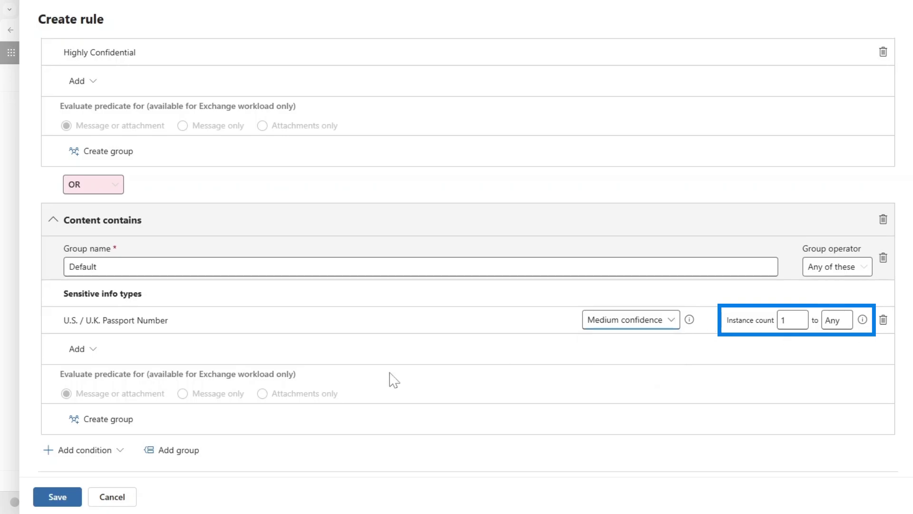
Step: Add the action that restricts access to content in Microsoft 365 locations, blocking only people outside the organization
scroll(384, 381, down, 6)
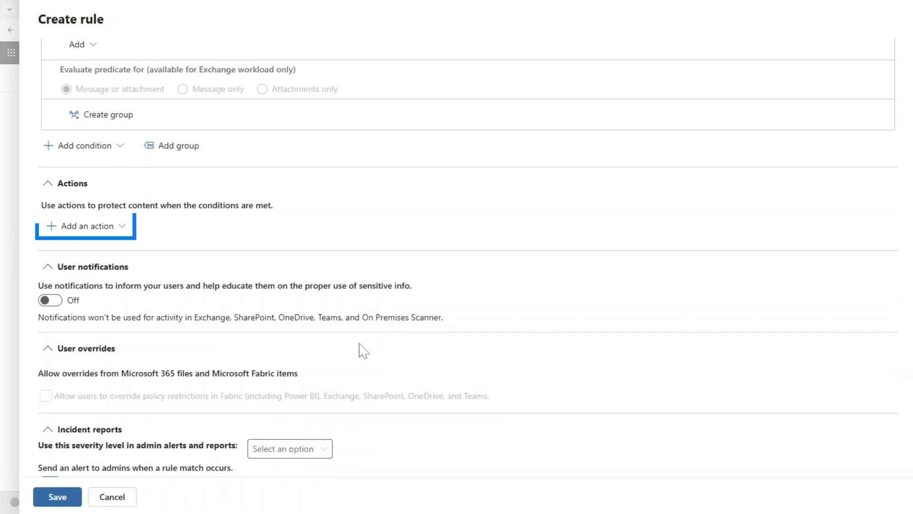
click(95, 228)
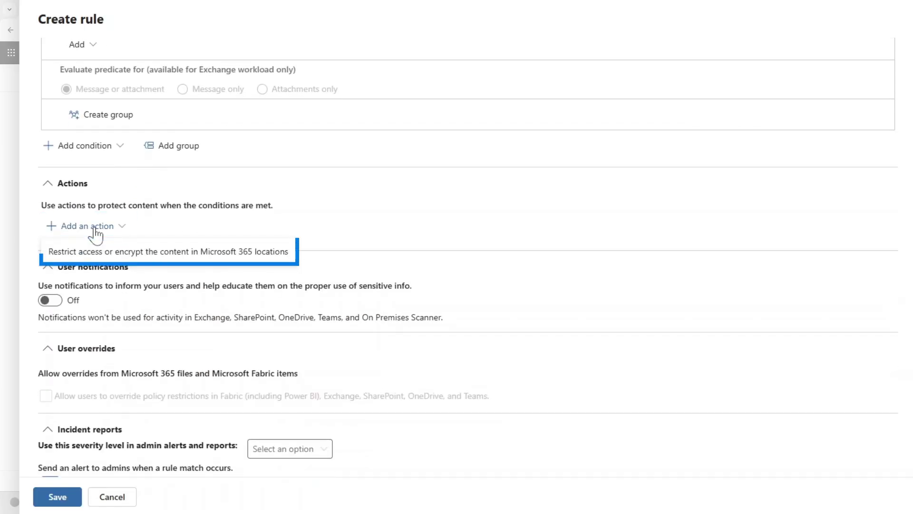
click(95, 252)
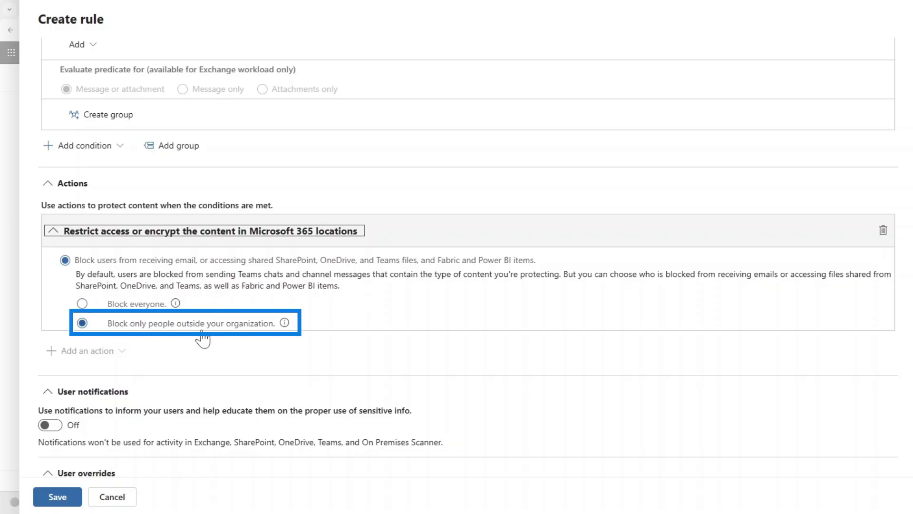
Step: Turn on user notifications for the rule and notify users in Office 365 service with a policy tip or email notifications
scroll(383, 383, down, 4)
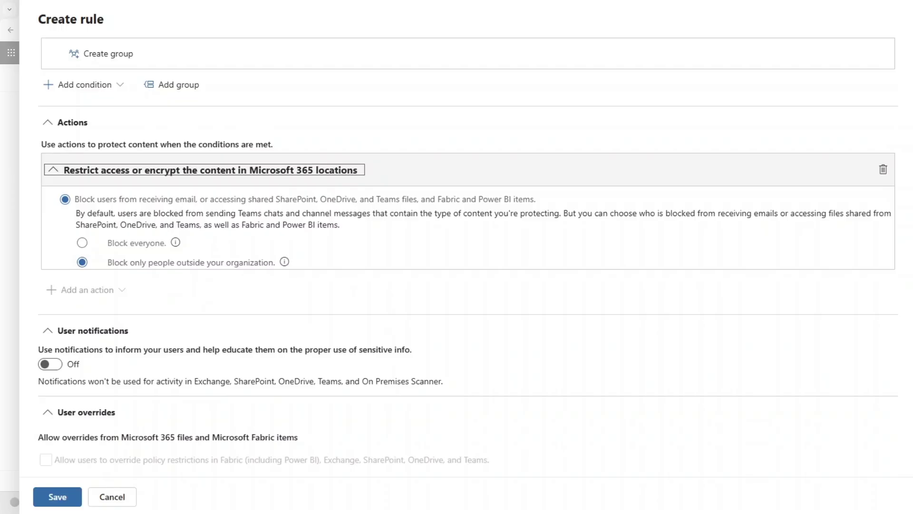
click(50, 243)
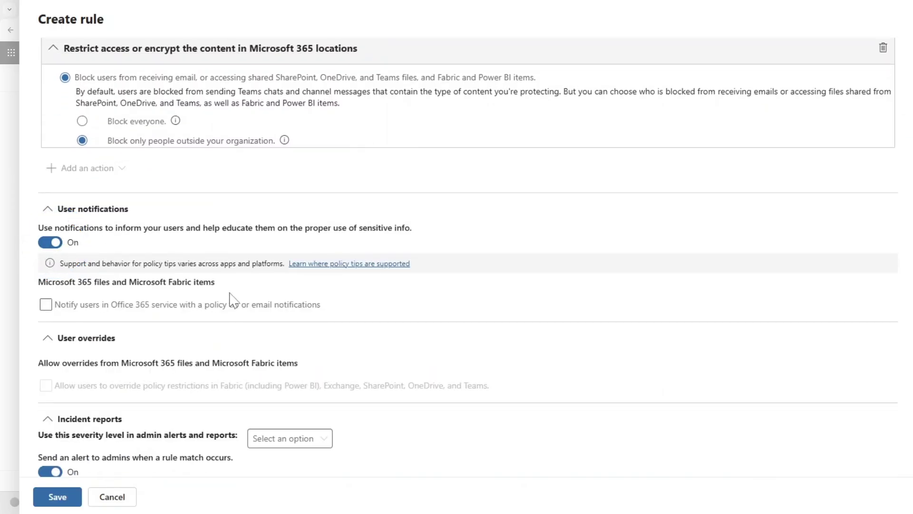
scroll(230, 295, down, 1)
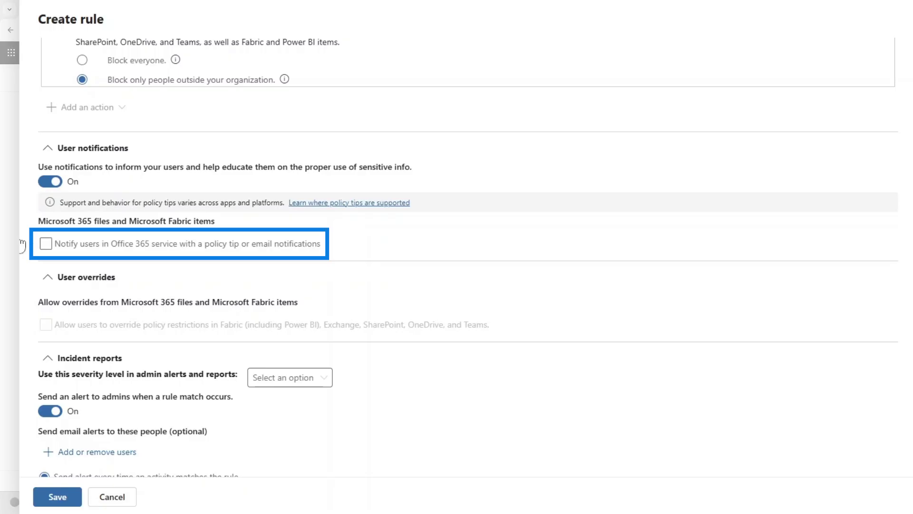
click(45, 244)
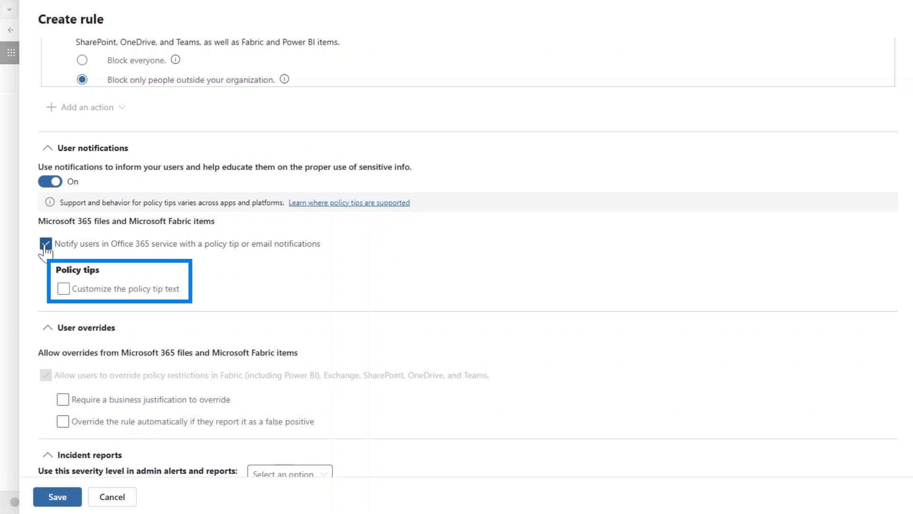
Step: Customize the policy tip to say the data is labeled Highly Confidential and, under least privilege, may only be accessed, shared, or stored if absolutely necessary
click(63, 290)
click(106, 310)
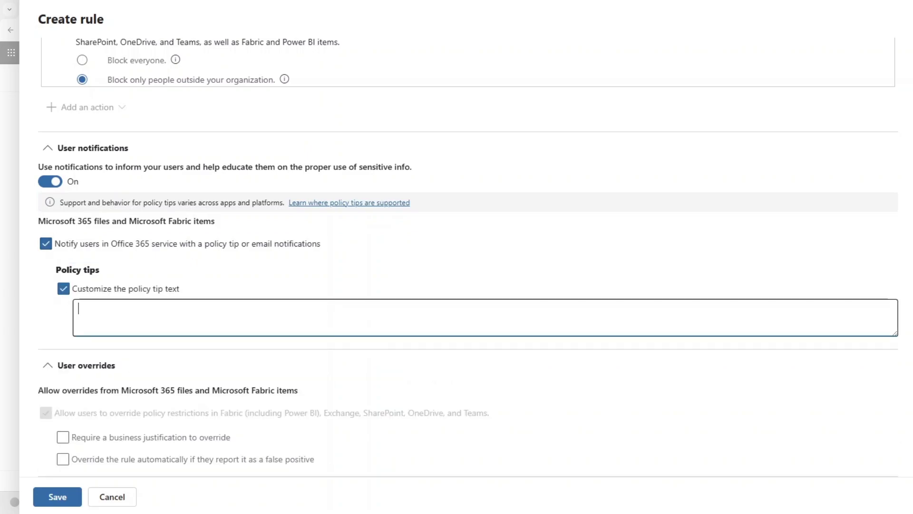
text(You are now using data that is labeled as Highly Confidential. Always apply the principle of least privilege — only access, share, or store data if it's absolutely necessary for your role.)
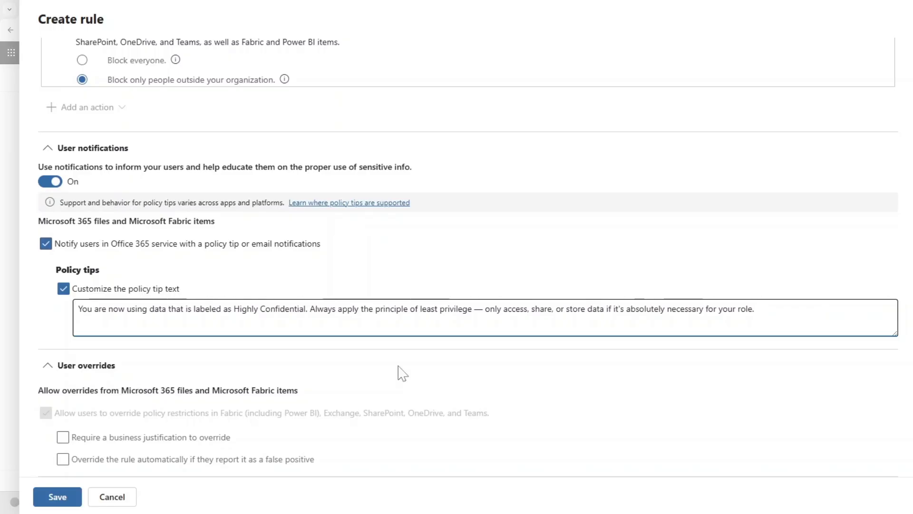
Step: Require a business justification for user overrides and override the rule automatically when users report a false positive
scroll(400, 380, down, 4)
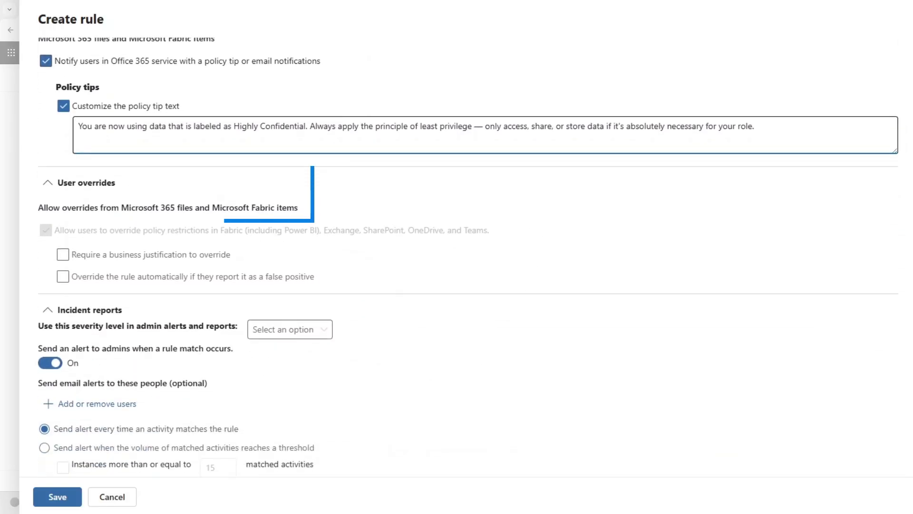
click(138, 195)
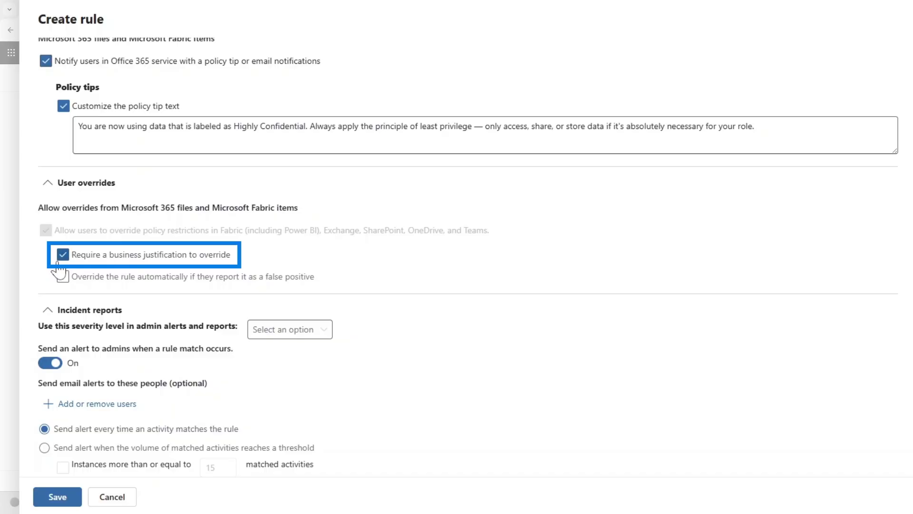
click(63, 280)
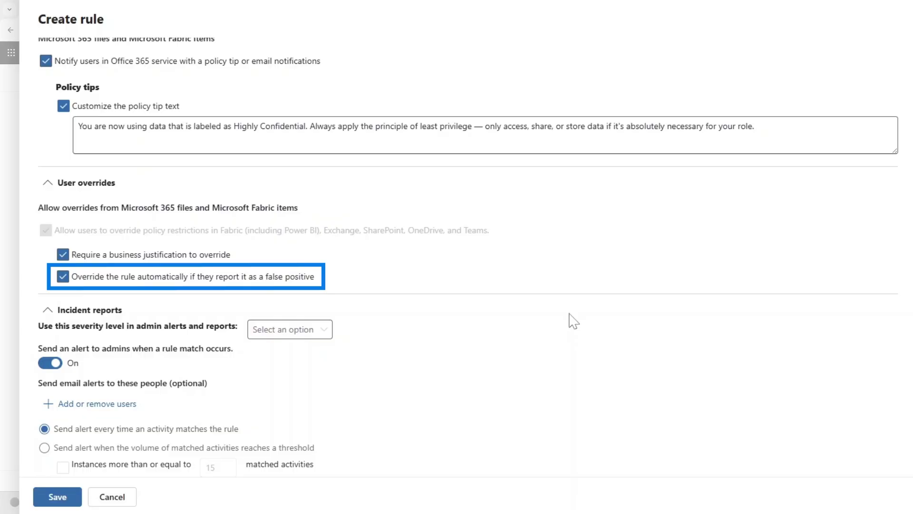
Step: Set the severity level in admin alerts and incident reports to High
scroll(510, 363, down, 3)
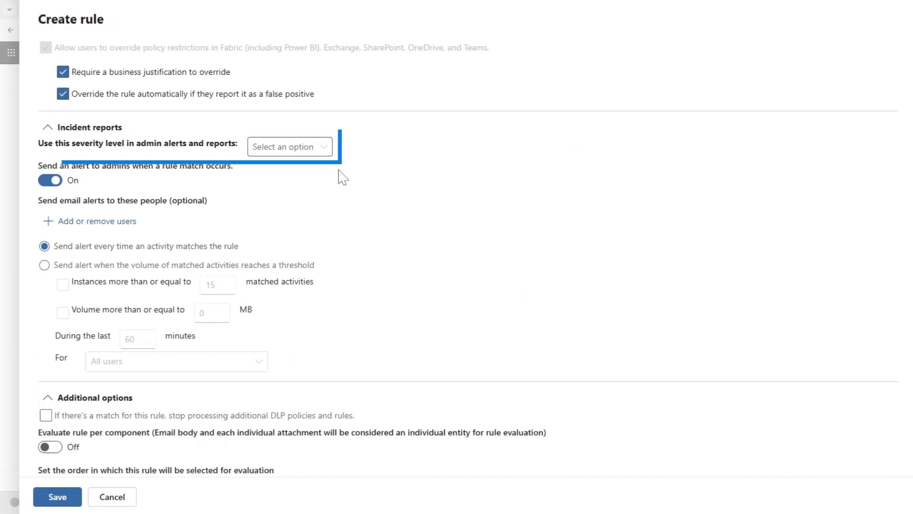
click(301, 151)
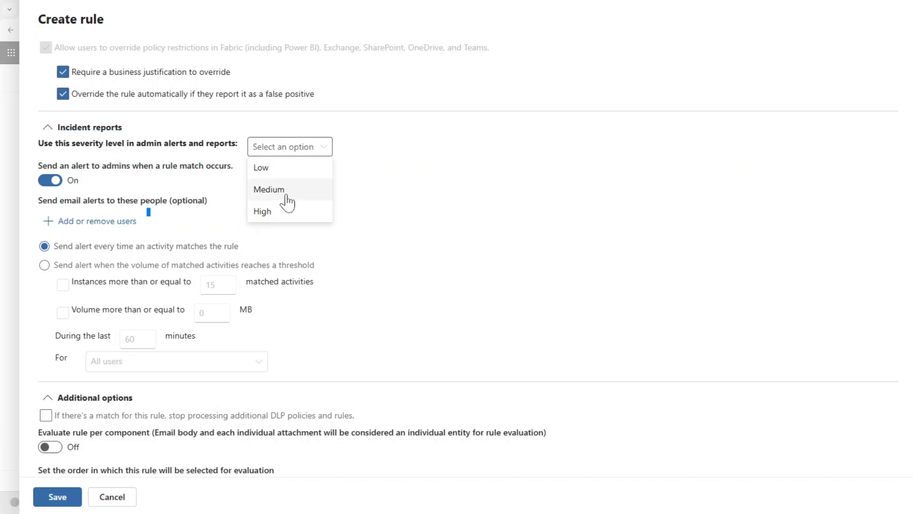
click(283, 213)
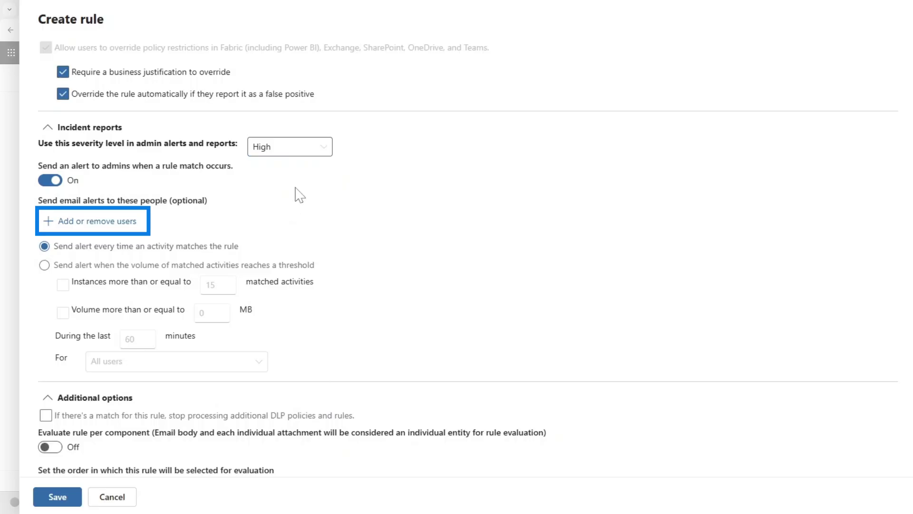
Step: Search for the responsible person by first name and add them as a recipient of the rule's email alerts
click(66, 222)
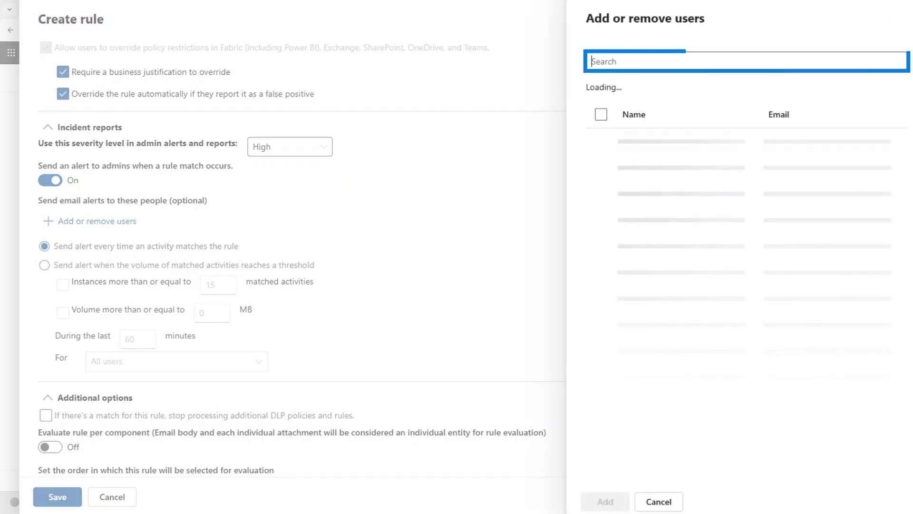
text(marthe)
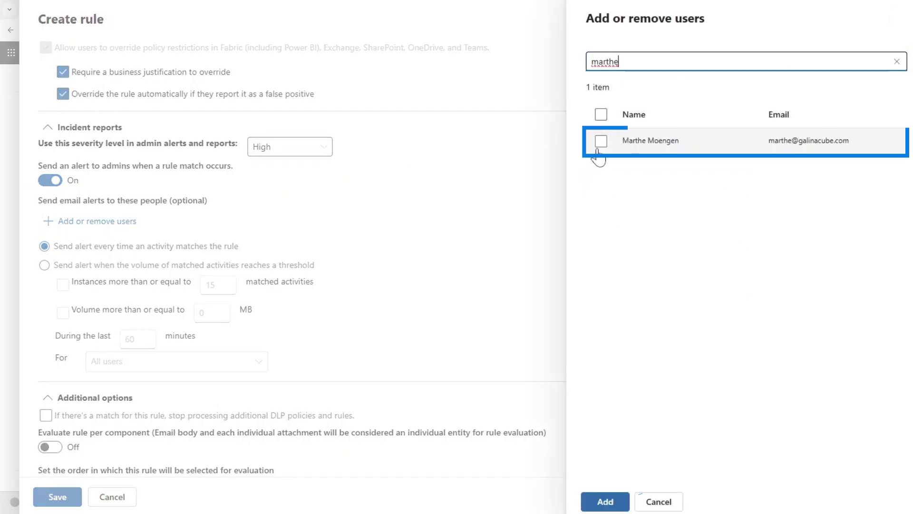
click(602, 141)
click(604, 500)
Step: Keep alerts being sent every time an activity matches the rule, and save the rule
scroll(296, 315, down, 1)
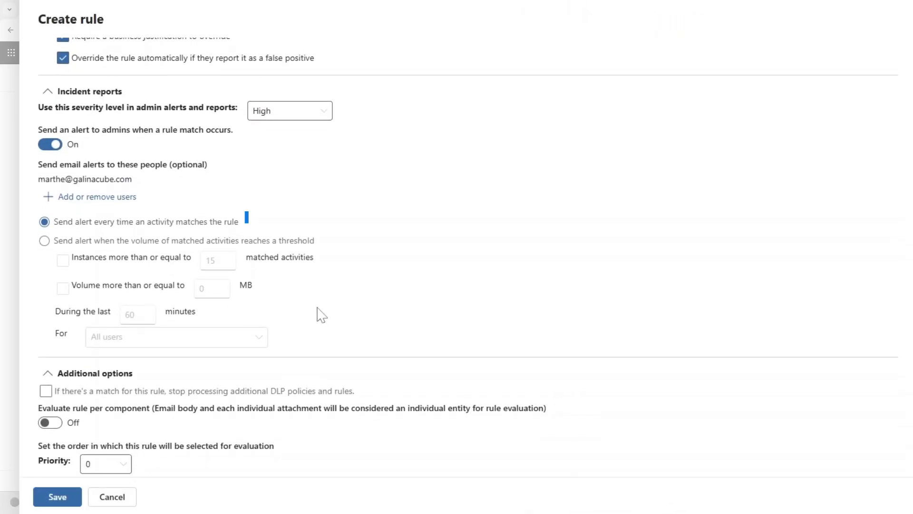
click(154, 244)
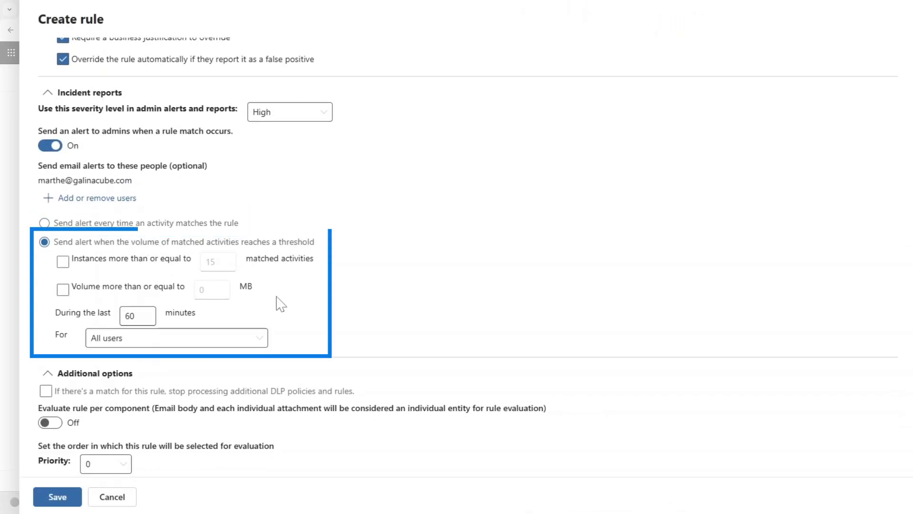
click(85, 223)
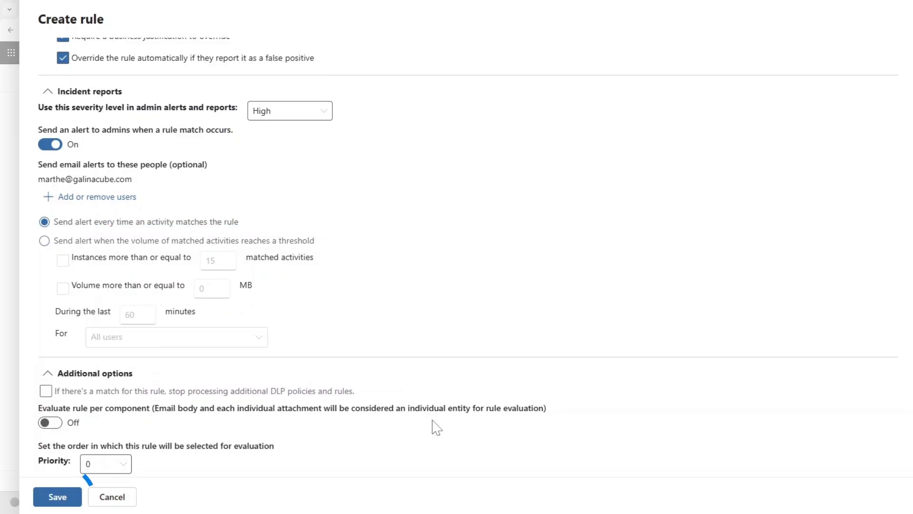
click(57, 496)
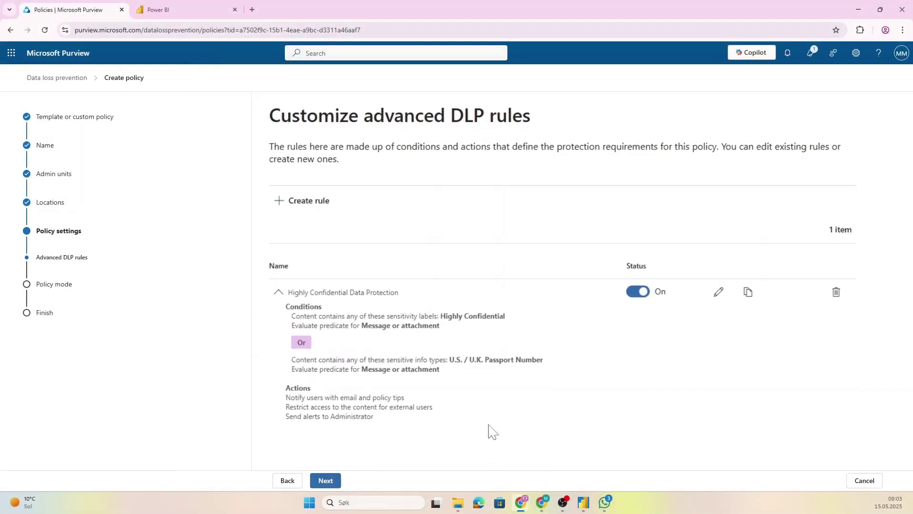
Step: Leave the policy in simulation mode with policy tips shown, and submit the policy
click(329, 480)
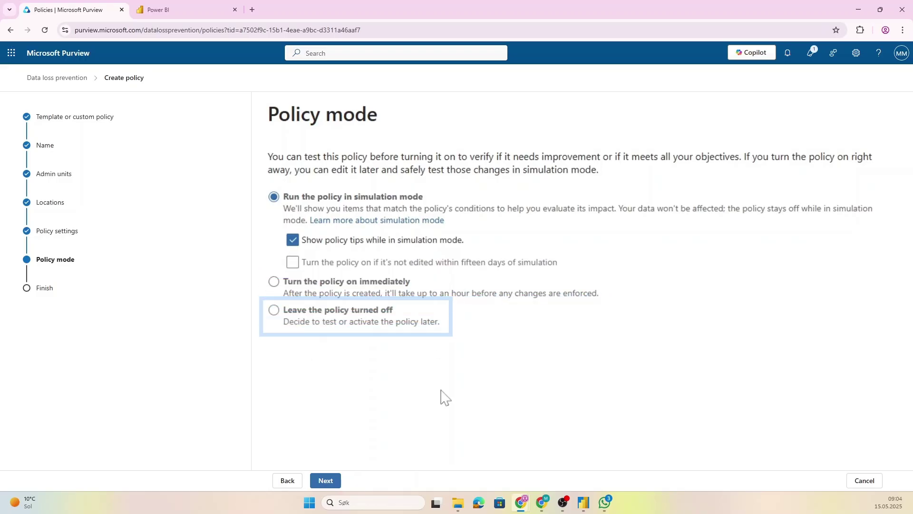
click(325, 480)
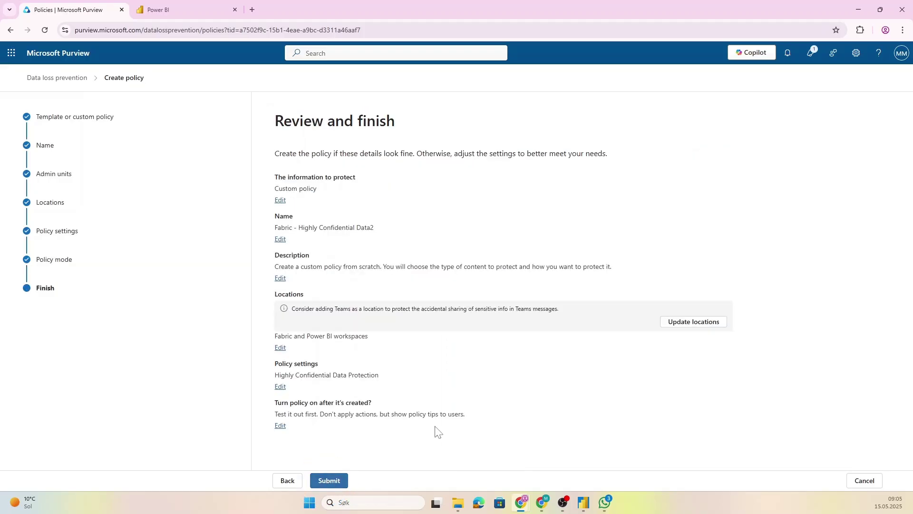
click(330, 482)
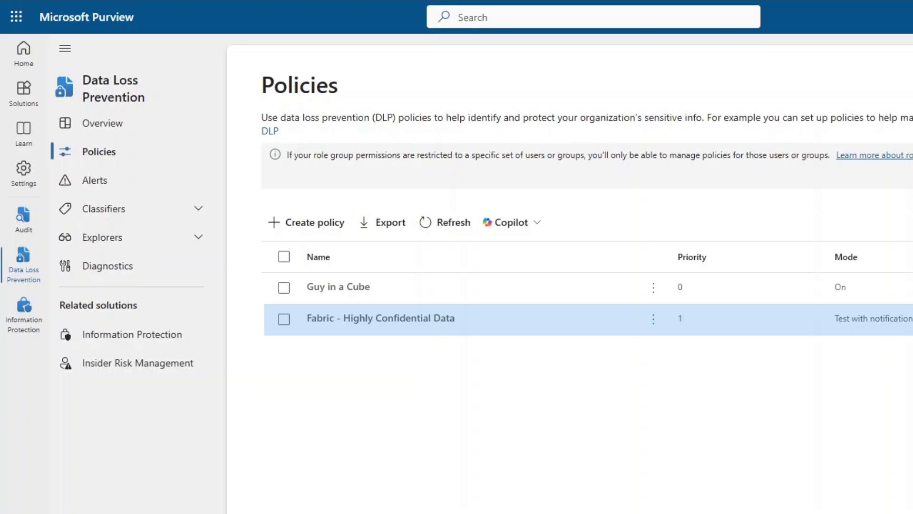
Step: Switch to the citybike_oslo report in Power BI Desktop, set its sensitivity label to Highly Confidential, and publish it with the changes saved
mouse_move(585, 505)
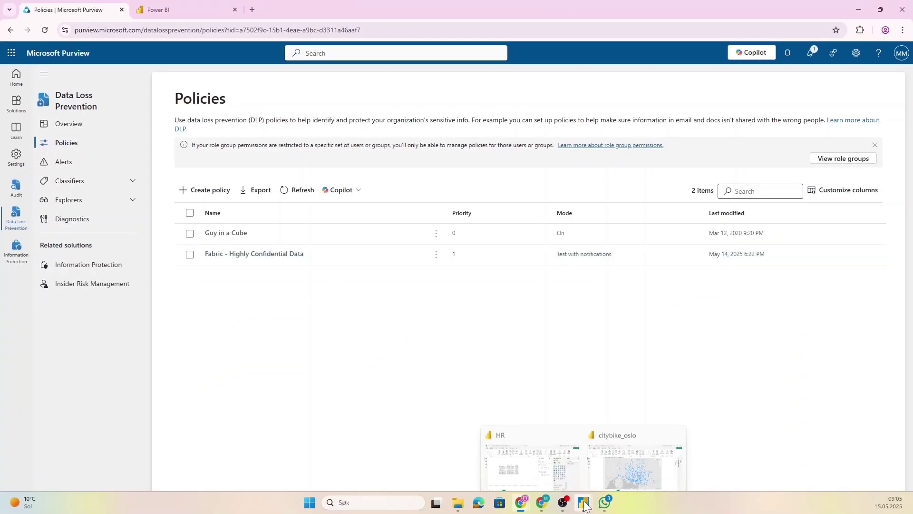
click(635, 463)
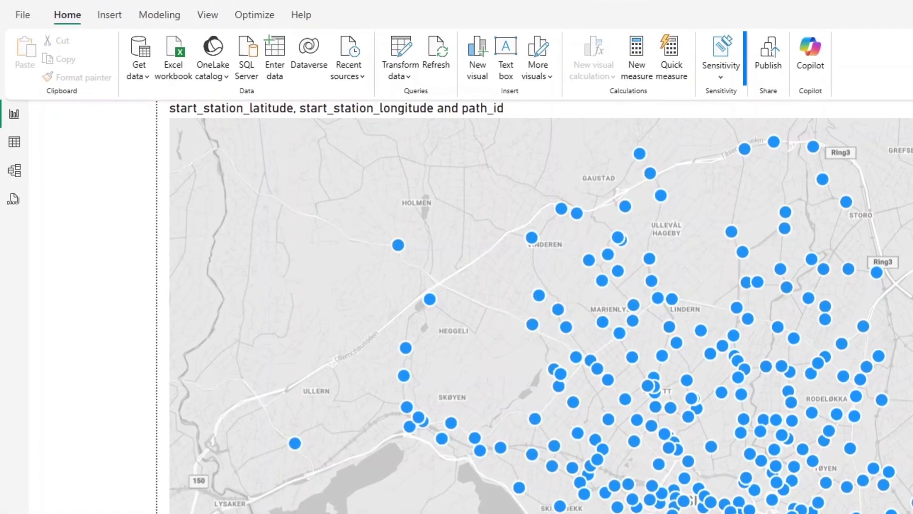
click(719, 71)
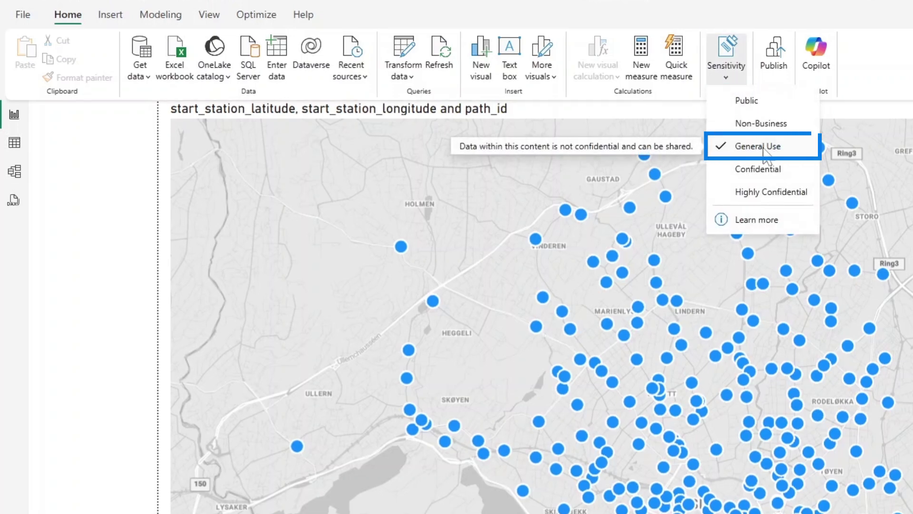
click(771, 192)
click(774, 57)
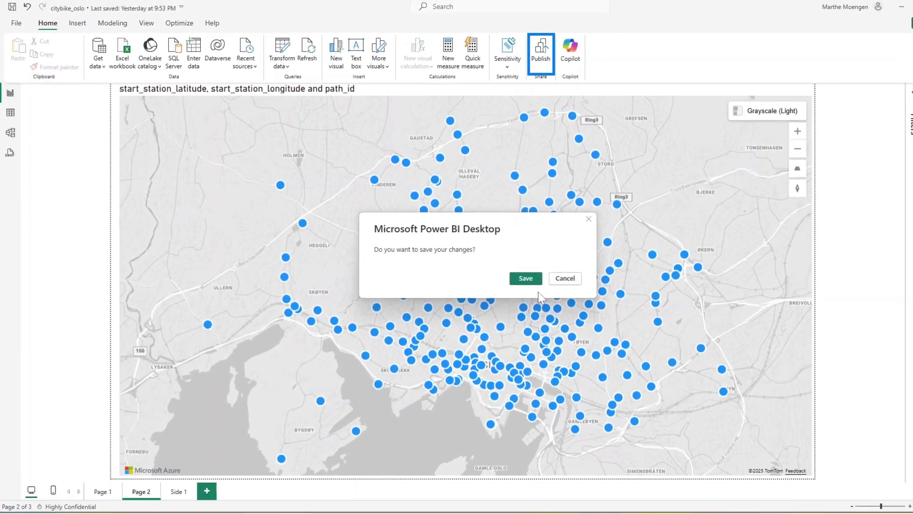
click(526, 279)
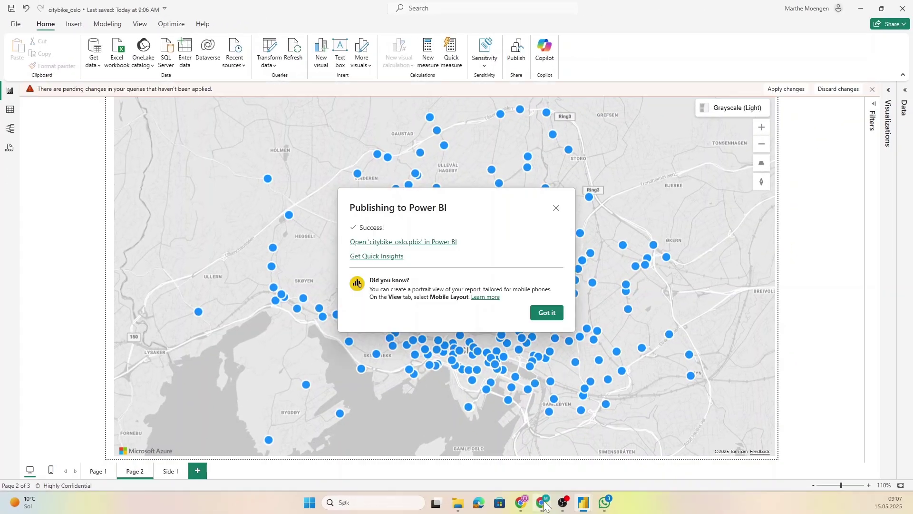
Step: In the Power BI service's CityBike Oslo workspace, open the citybike_oslo semantic model's full policy details, and report and override the issue
click(545, 503)
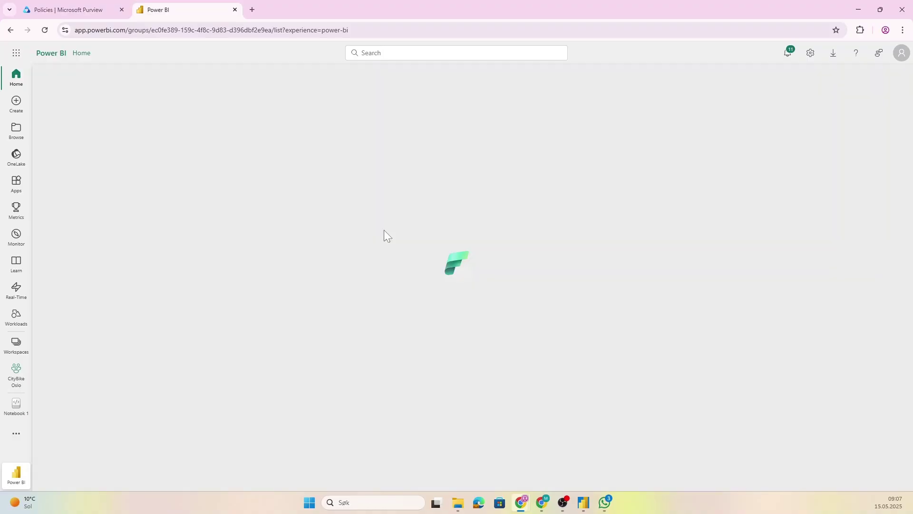
mouse_move(196, 187)
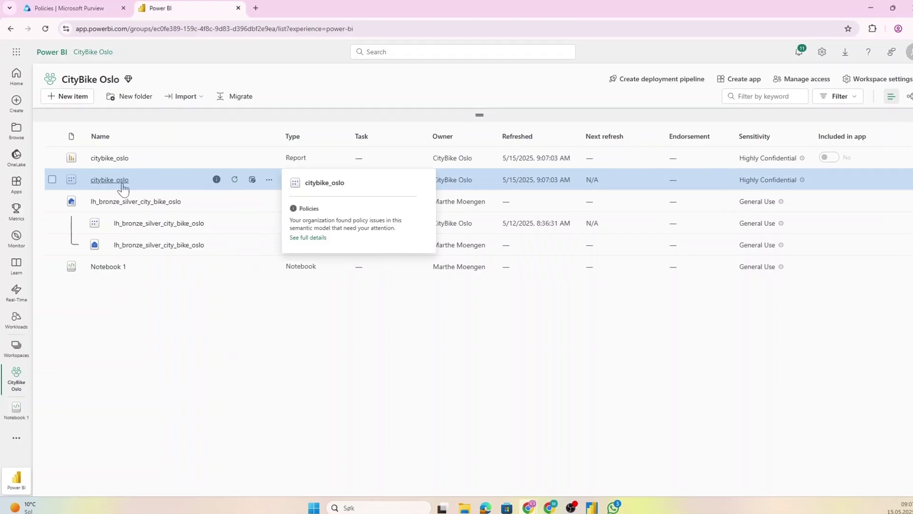
click(213, 178)
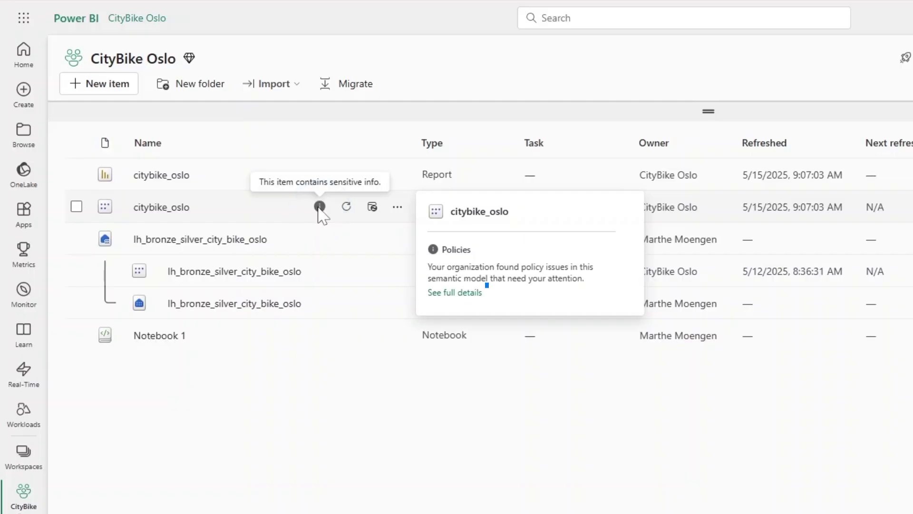
click(454, 293)
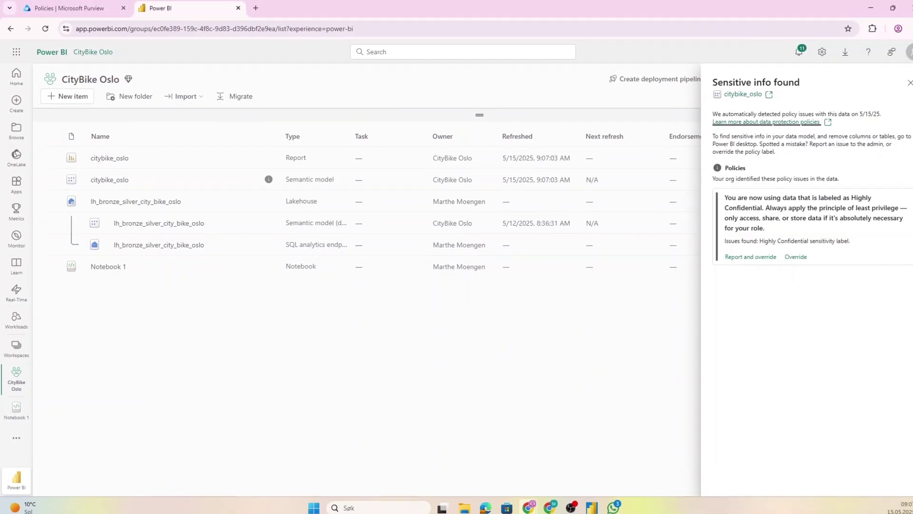
drag(724, 197, 764, 228)
click(777, 232)
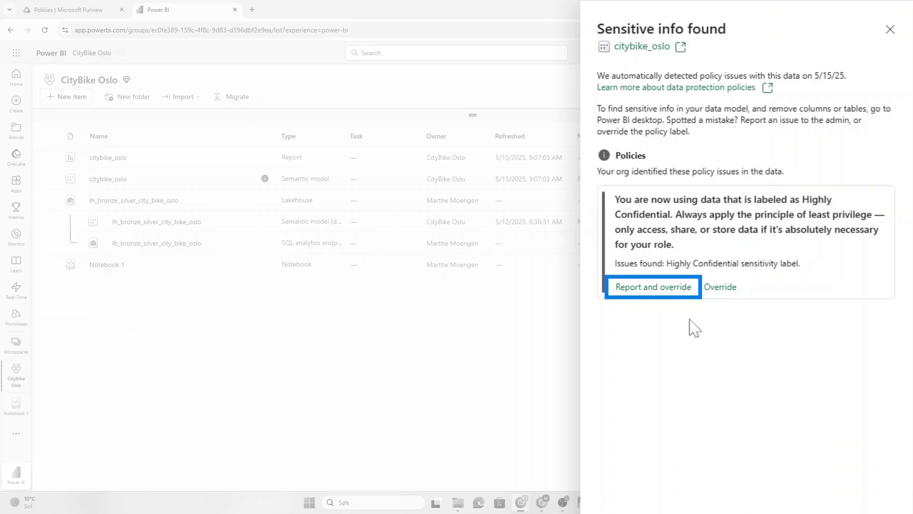
click(661, 285)
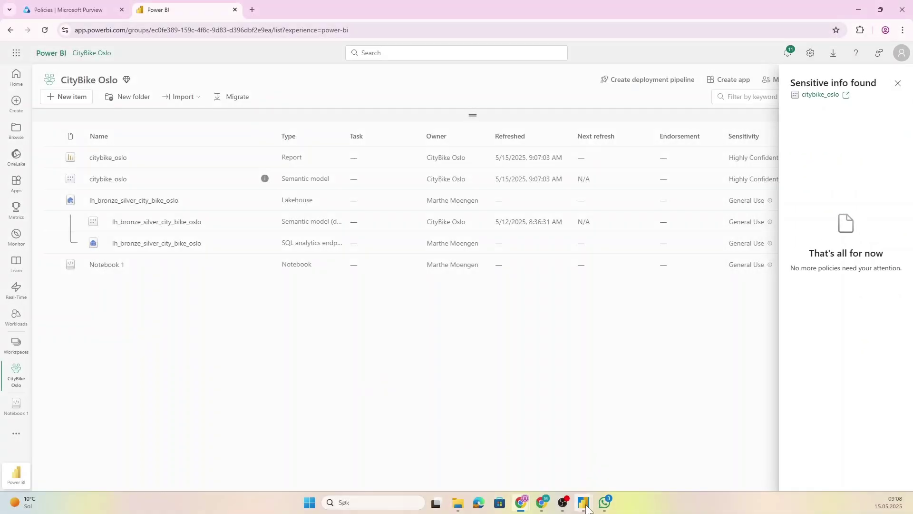
Step: Switch to the HR report in Power BI Desktop, check its sensitivity label without changing it, and publish the report with its changes saved
mouse_move(588, 508)
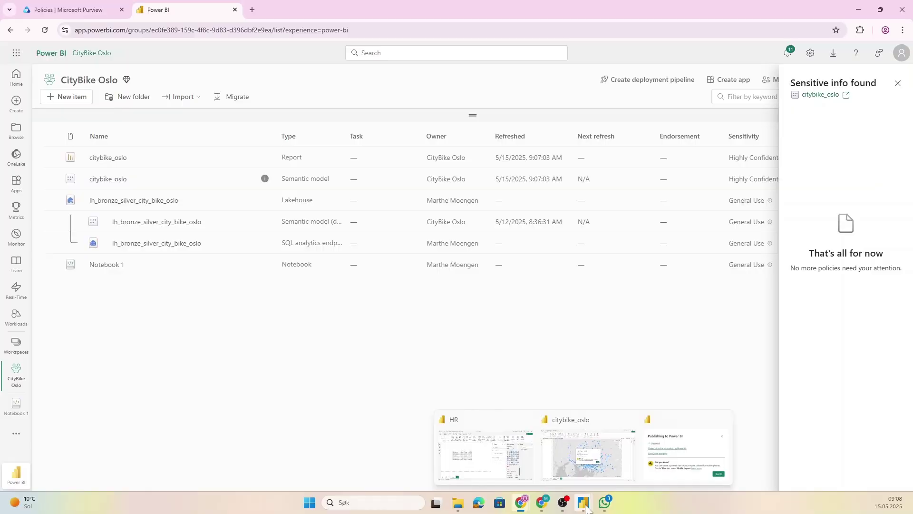
click(504, 474)
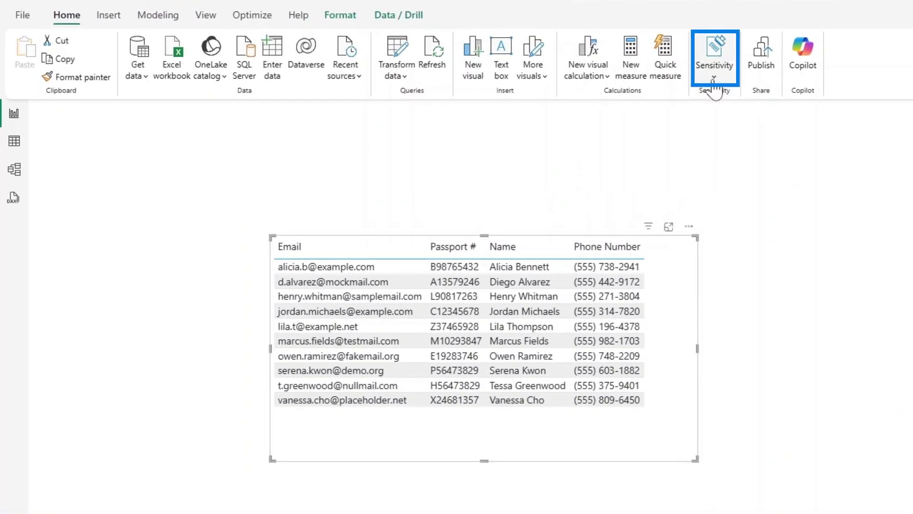
click(713, 81)
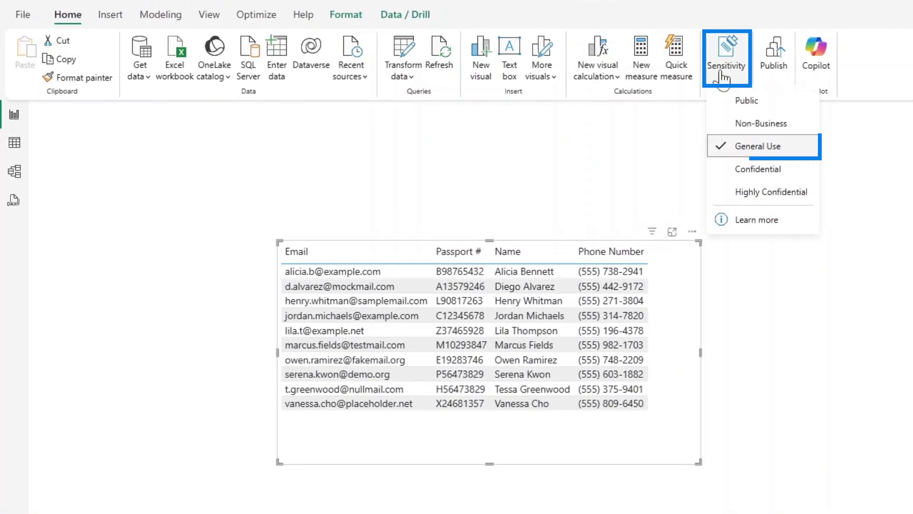
mouse_move(801, 152)
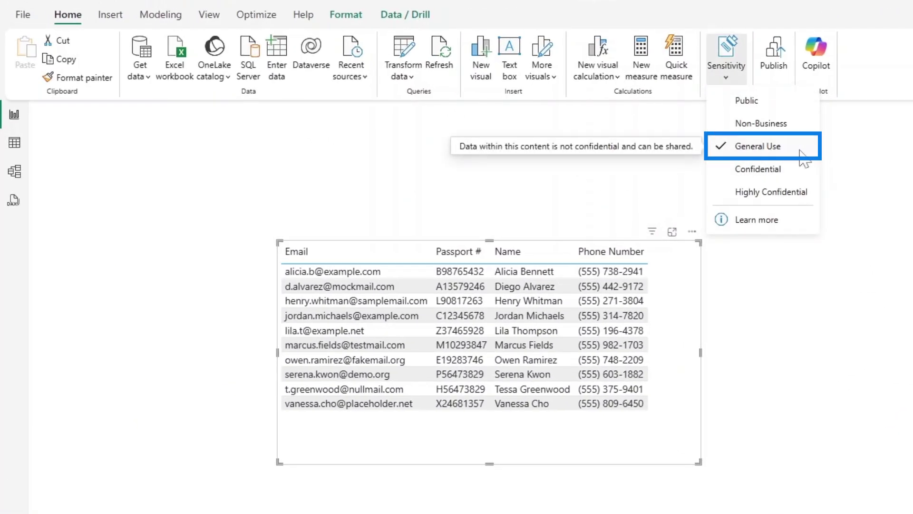
click(871, 164)
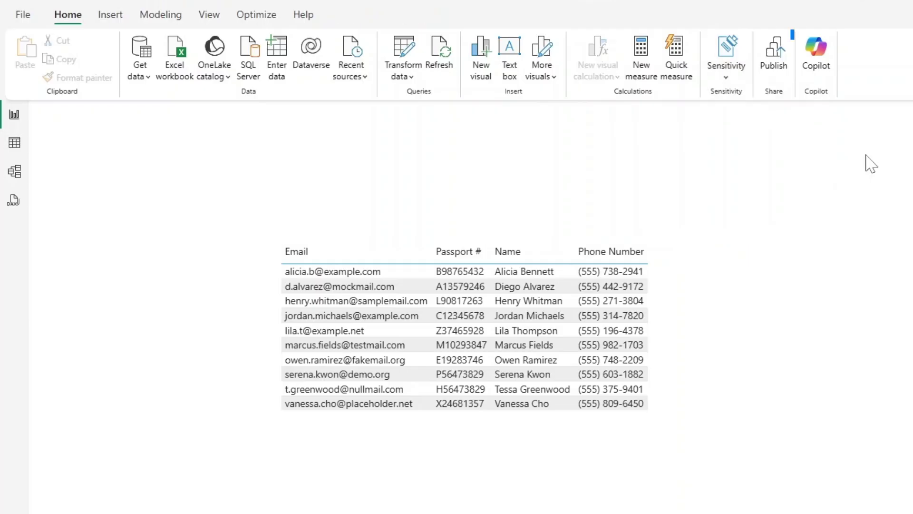
click(773, 53)
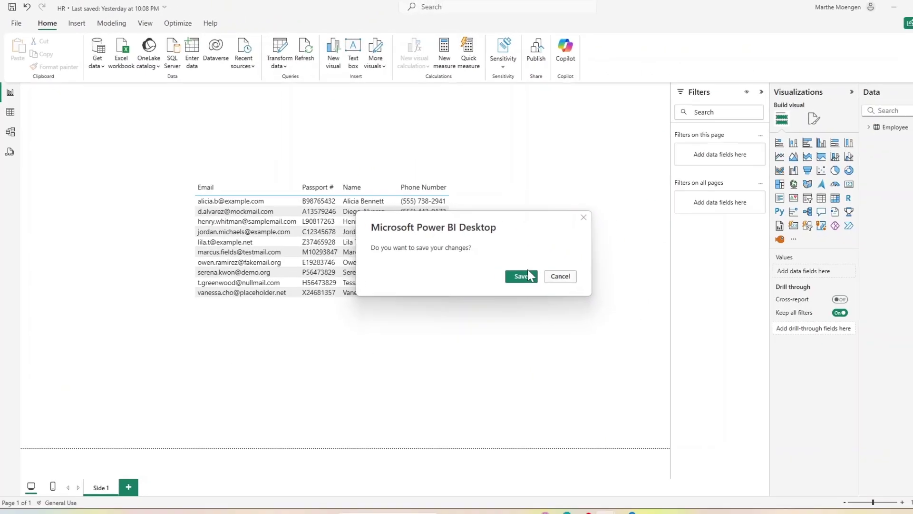
click(521, 277)
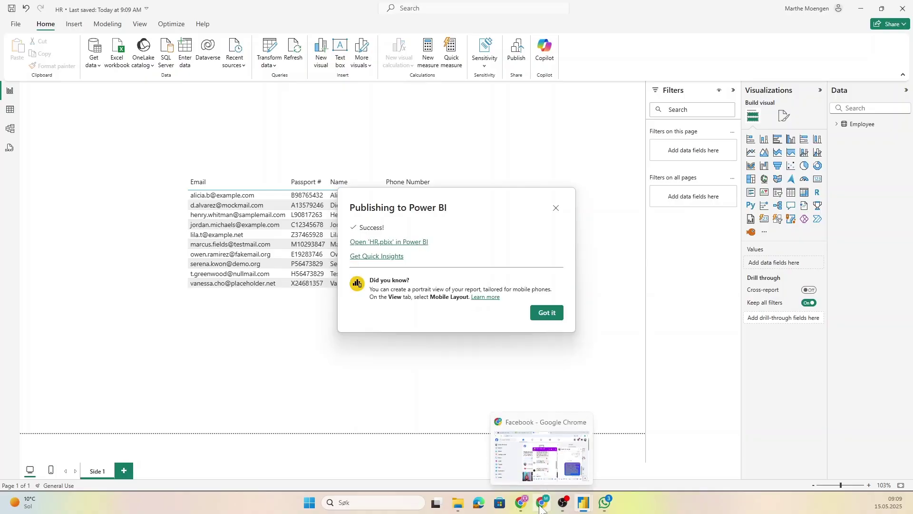
Step: In the Power BI service's IronVault workspace, open the HR semantic model's full policy details and examine the policy tip and issues found
mouse_move(526, 509)
click(573, 455)
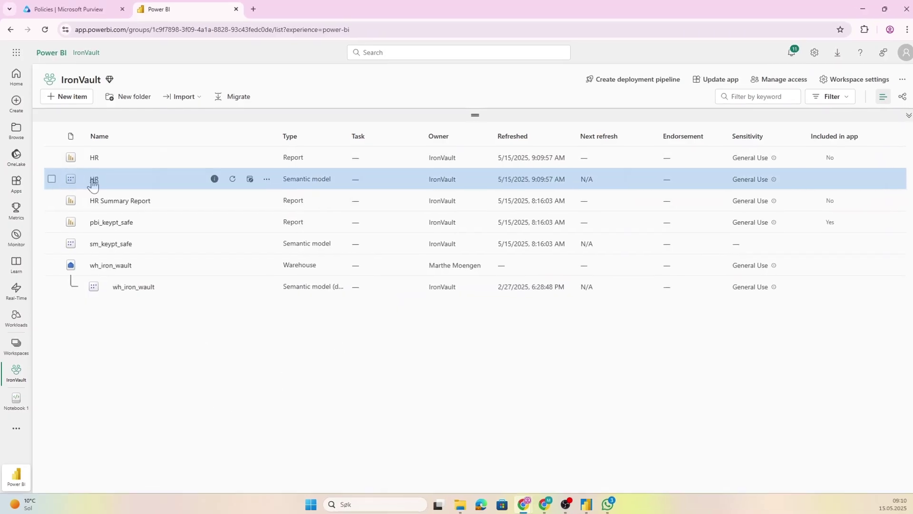
mouse_move(93, 181)
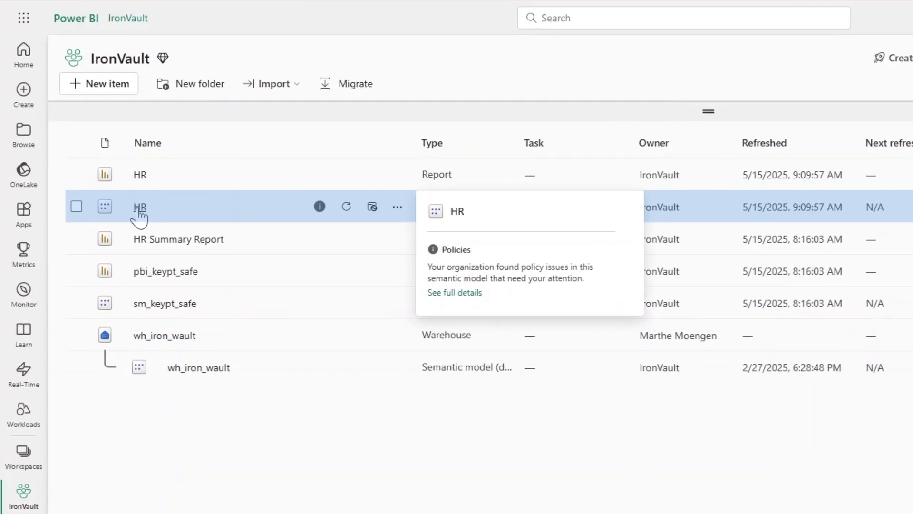
mouse_move(320, 208)
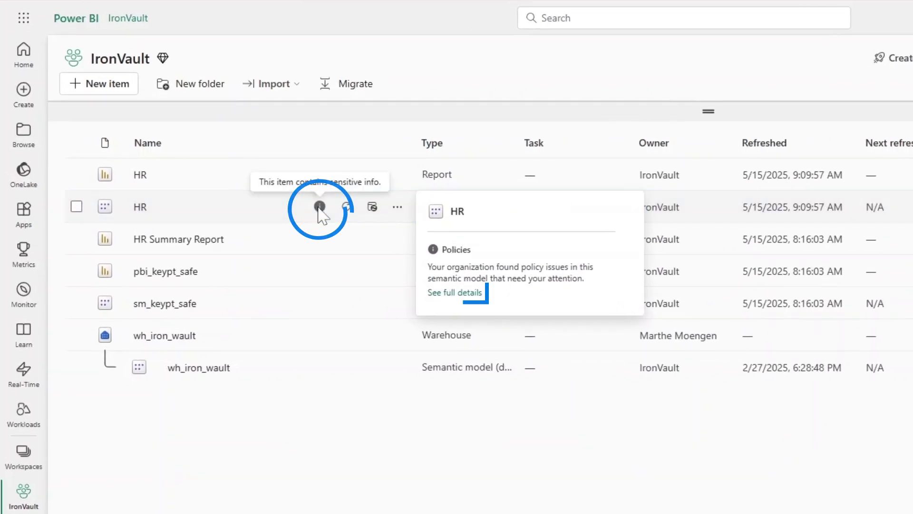
click(457, 292)
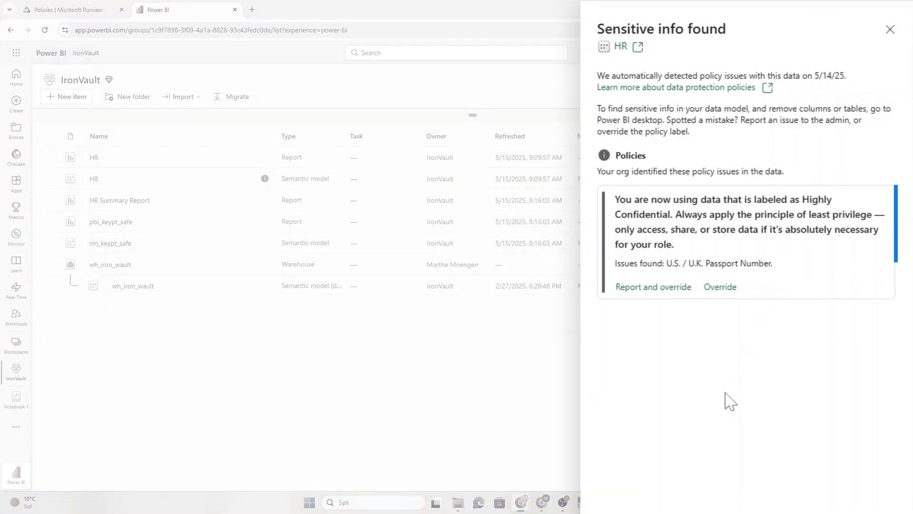
drag(773, 263, 667, 264)
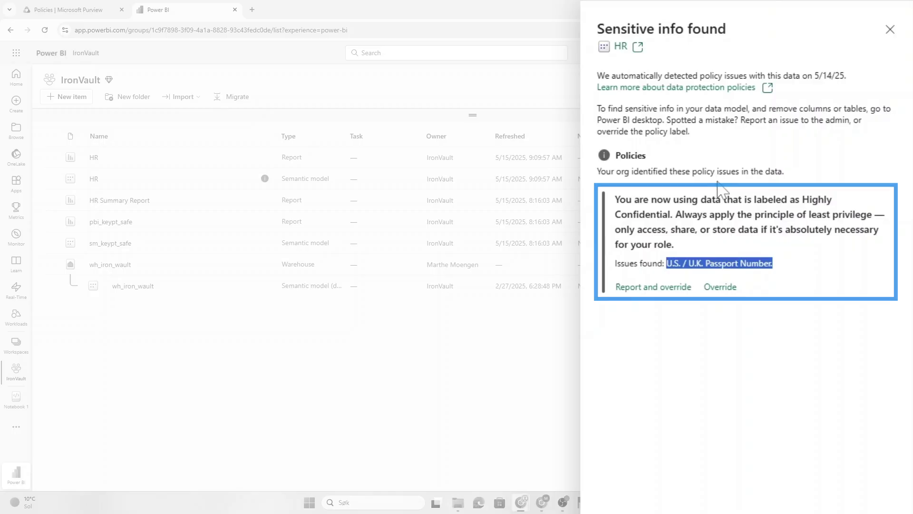
triple_click(795, 252)
click(774, 393)
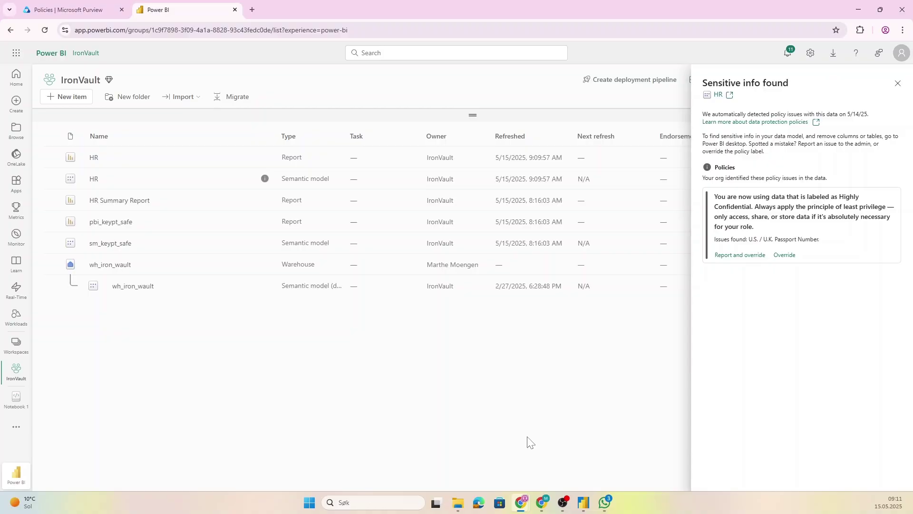
Step: Switch to Microsoft Purview, open the simulation of the Fabric - Highly Confidential Data policy, and examine its matches, matching items and top users
click(82, 5)
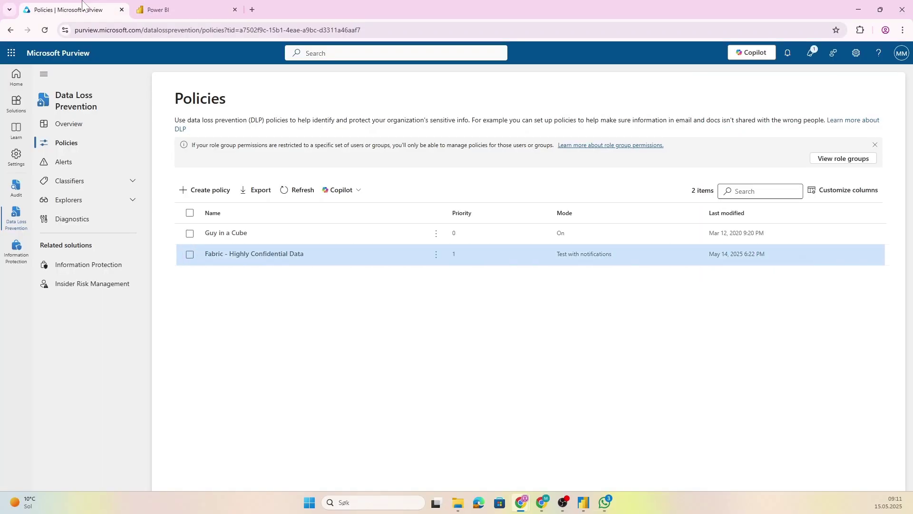
click(326, 258)
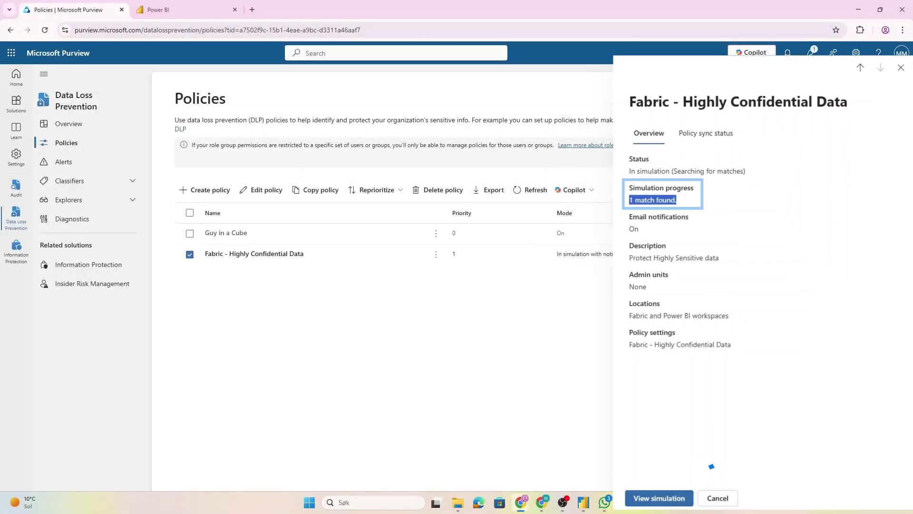
click(676, 480)
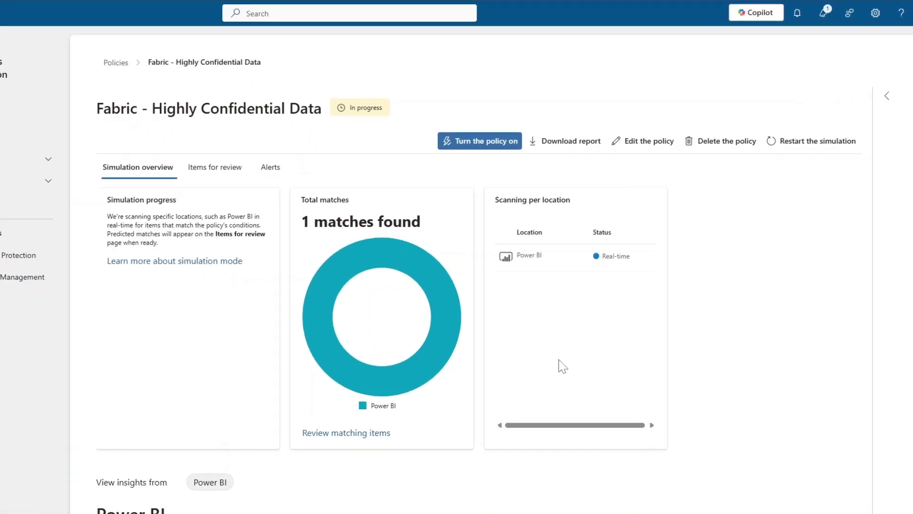
scroll(551, 334, down, 5)
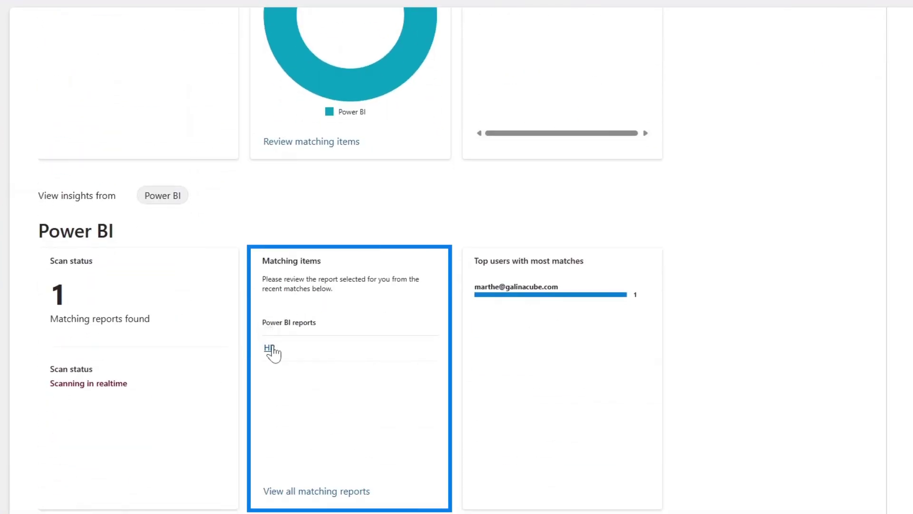
mouse_move(546, 303)
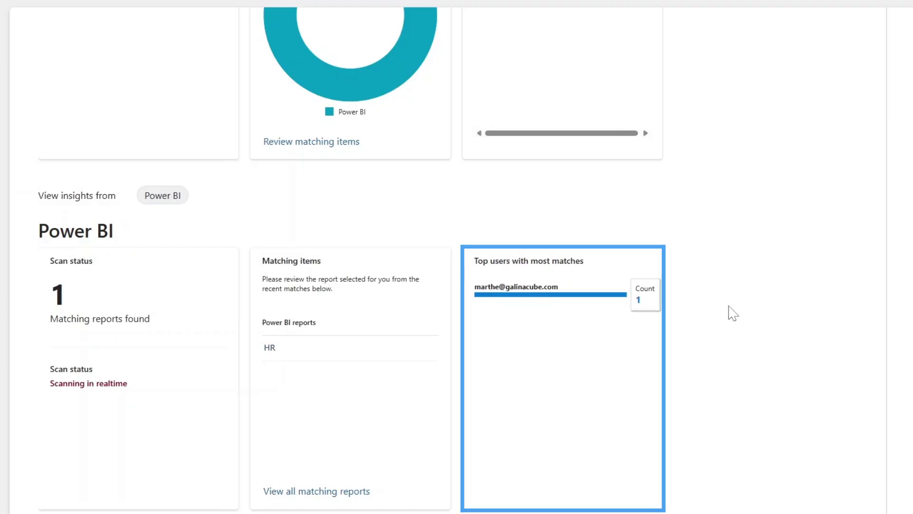
scroll(730, 333, up, 5)
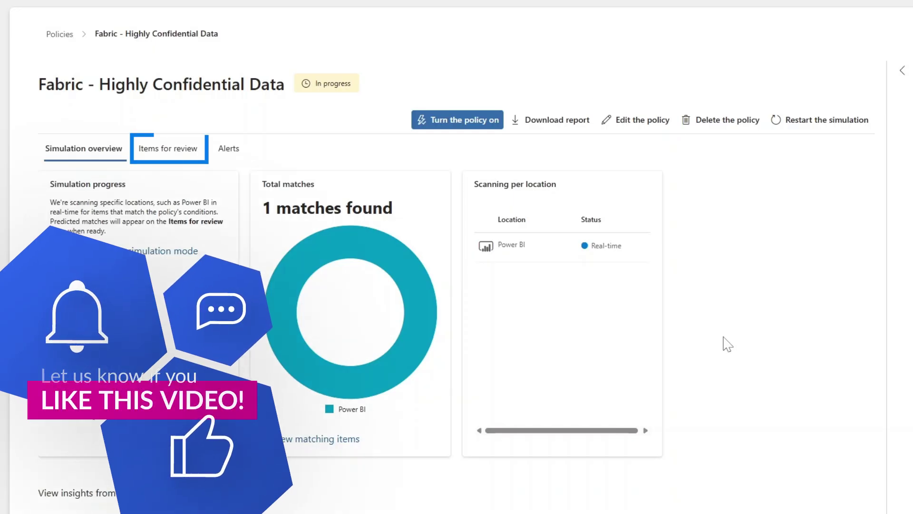
Step: Open the simulation's items for review and examine the match summary of the HR item
click(161, 153)
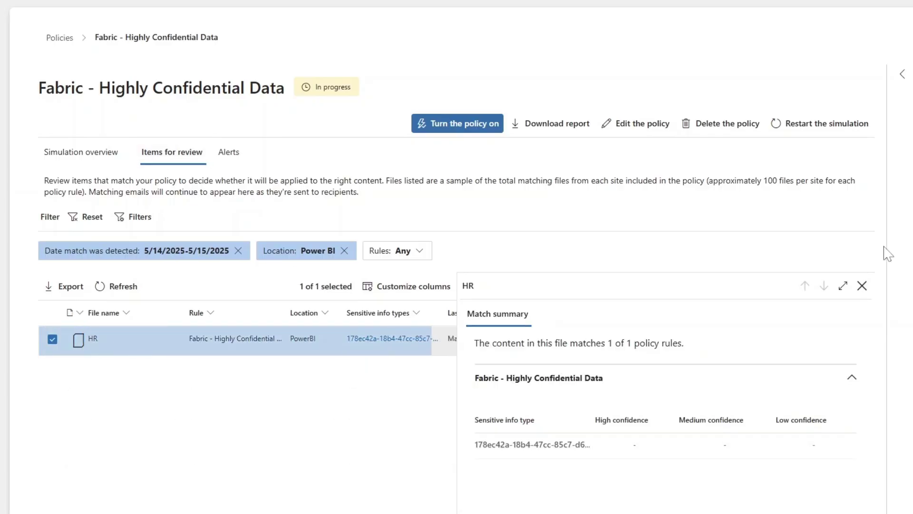
scroll(766, 389, down, 1)
scroll(772, 390, down, 1)
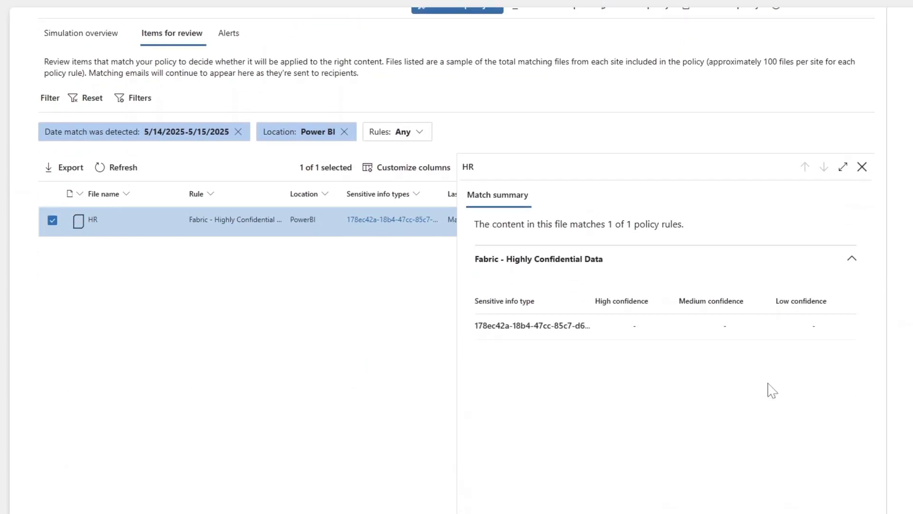